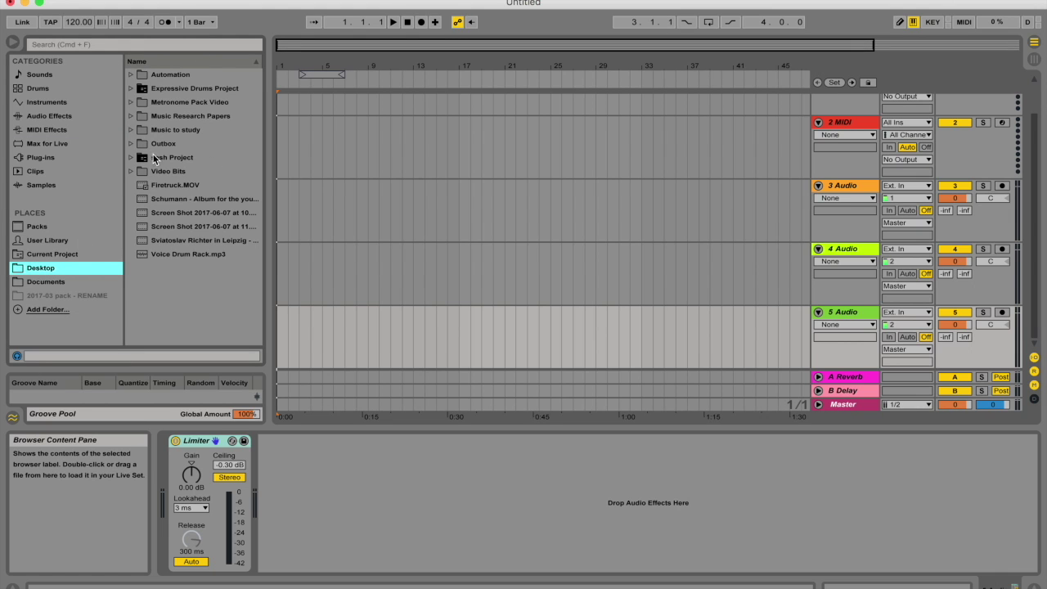
Step: Place Firetruck.MOV from the Desktop folder at bar 1 of track 2 and move its video window aside
left_click(169, 186)
left_click_drag(159, 185, 289, 124)
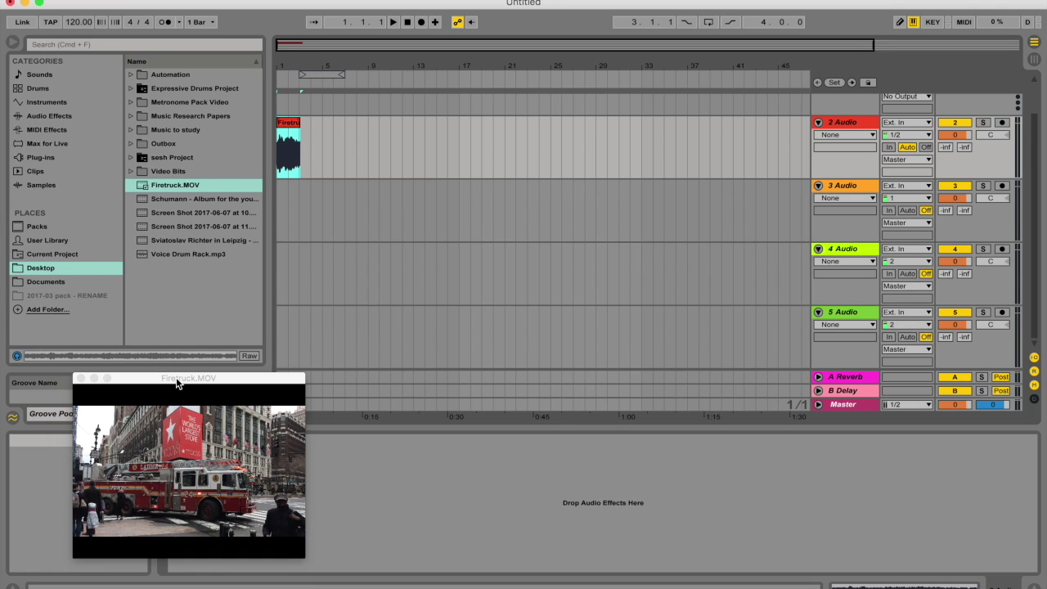
left_click_drag(184, 381, 470, 134)
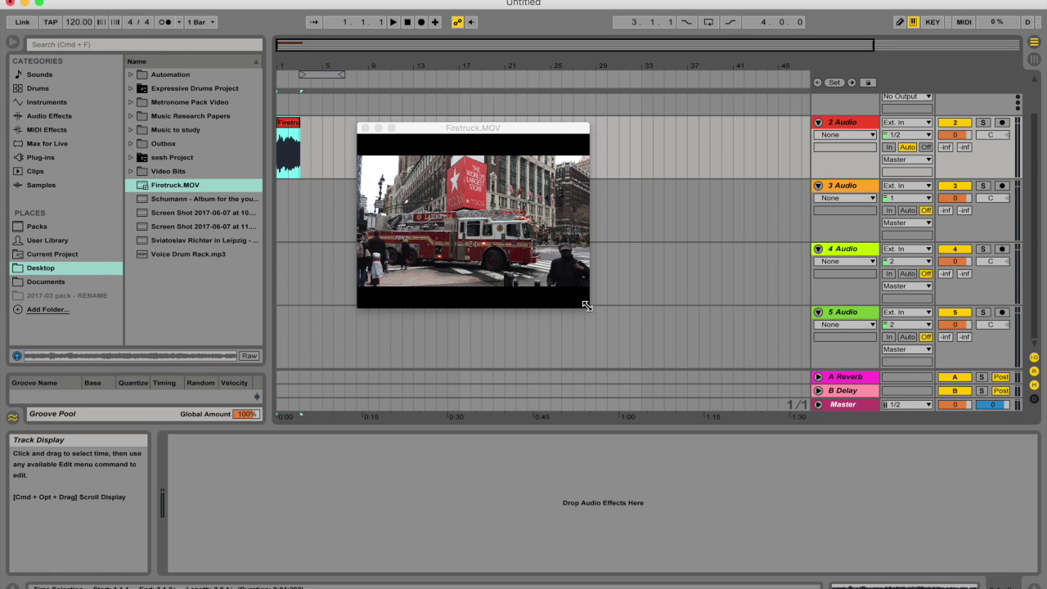
Step: Shrink the Firetruck video window to about 256x163 and park it in the lower-right corner
mouse_move(587, 306)
left_mouse_down()
mouse_move(704, 368)
mouse_move(704, 432)
mouse_move(705, 360)
mouse_move(900, 556)
mouse_move(693, 397)
mouse_move(905, 505)
left_mouse_up()
left_click(515, 96)
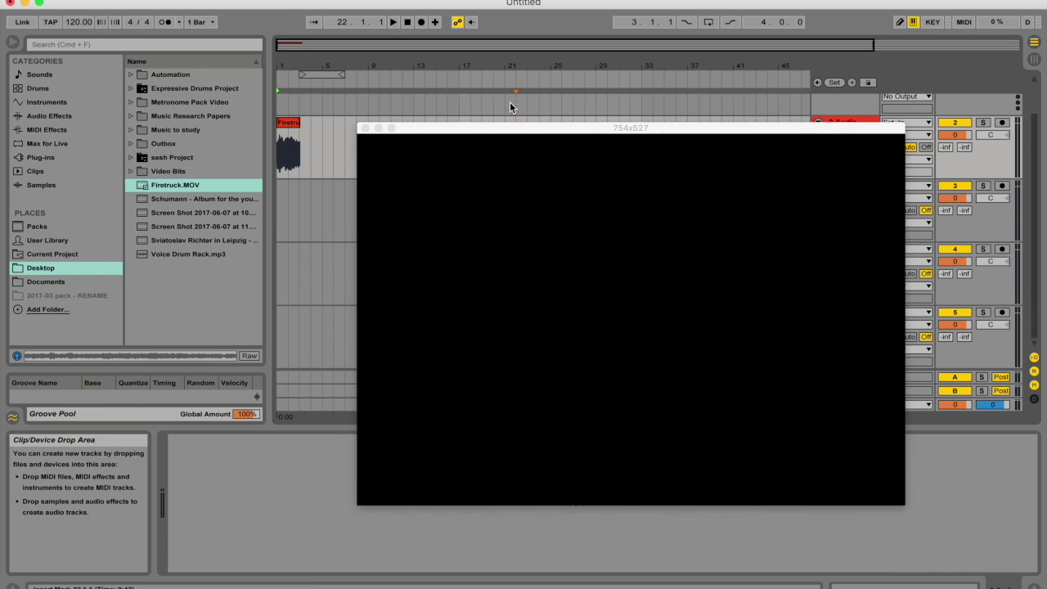
left_click_drag(484, 128, 599, 77)
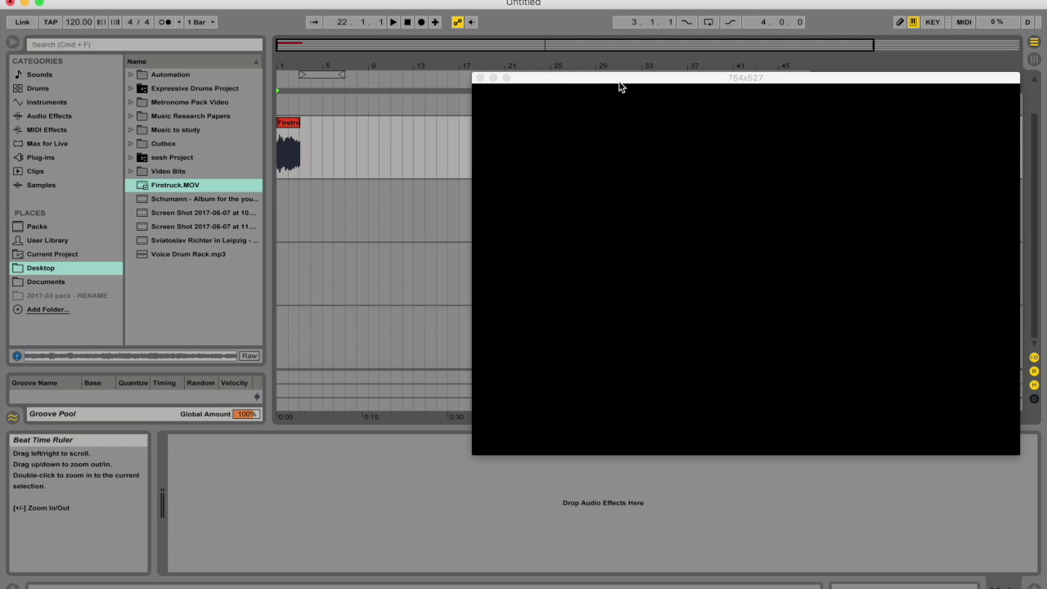
left_click_drag(620, 87, 556, 69)
mouse_move(410, 56)
left_mouse_down()
mouse_move(760, 188)
mouse_move(853, 396)
mouse_move(814, 529)
mouse_move(863, 477)
mouse_move(874, 447)
left_mouse_up()
left_click(613, 112)
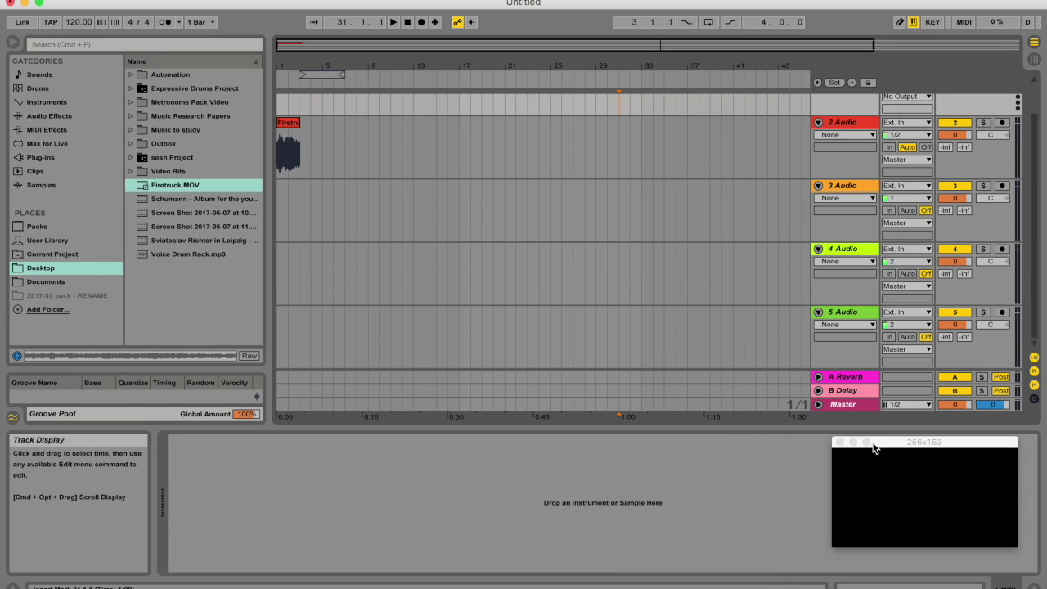
Step: Select the Firetruck clip, zoom into its first bars, and float the video window over the empty tracks
left_click(288, 147)
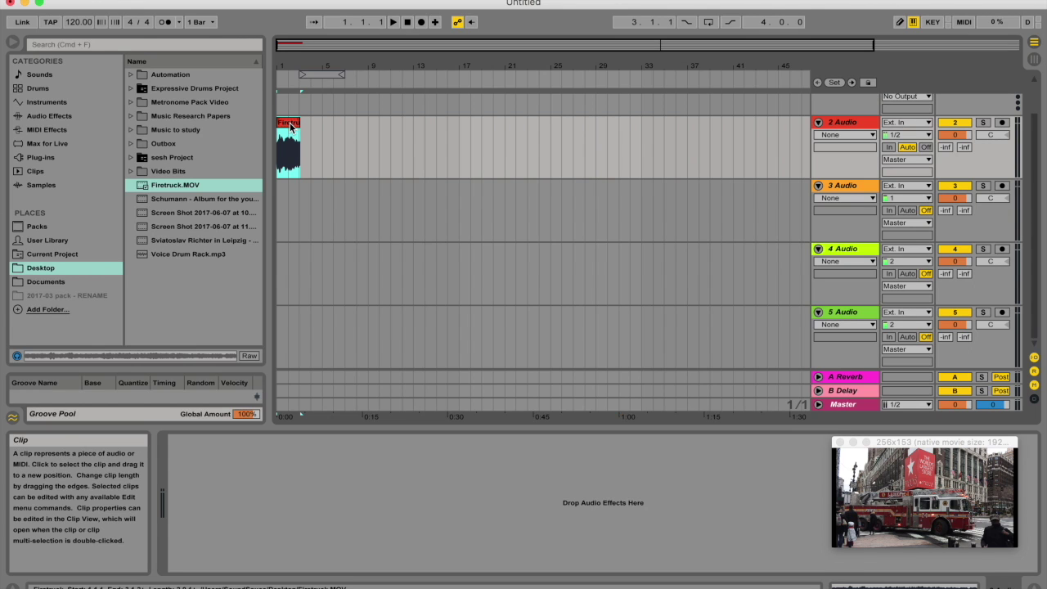
left_click_drag(305, 69, 313, 109)
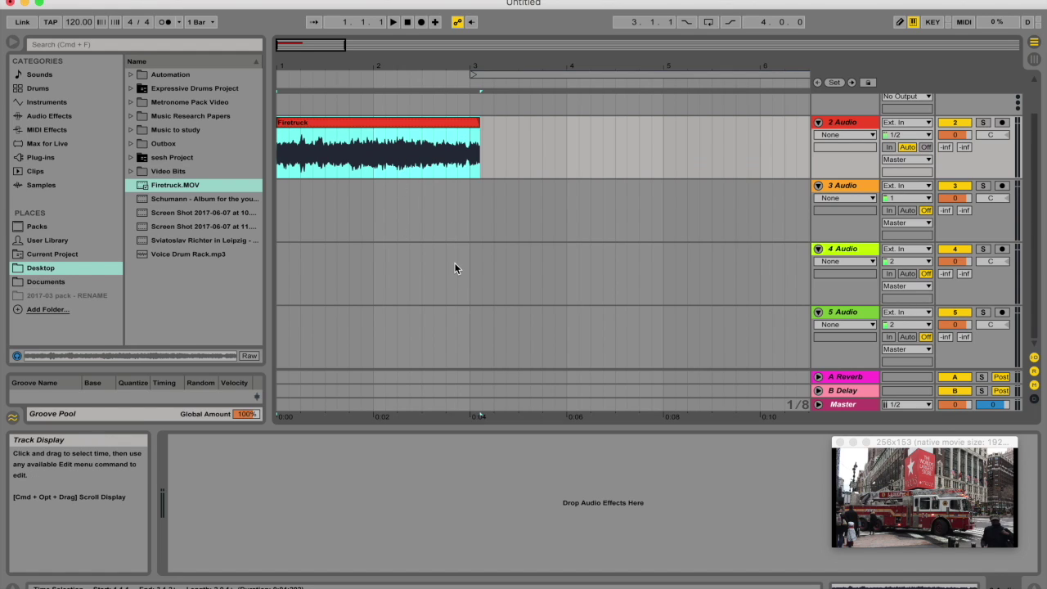
left_click_drag(952, 443, 167, 120)
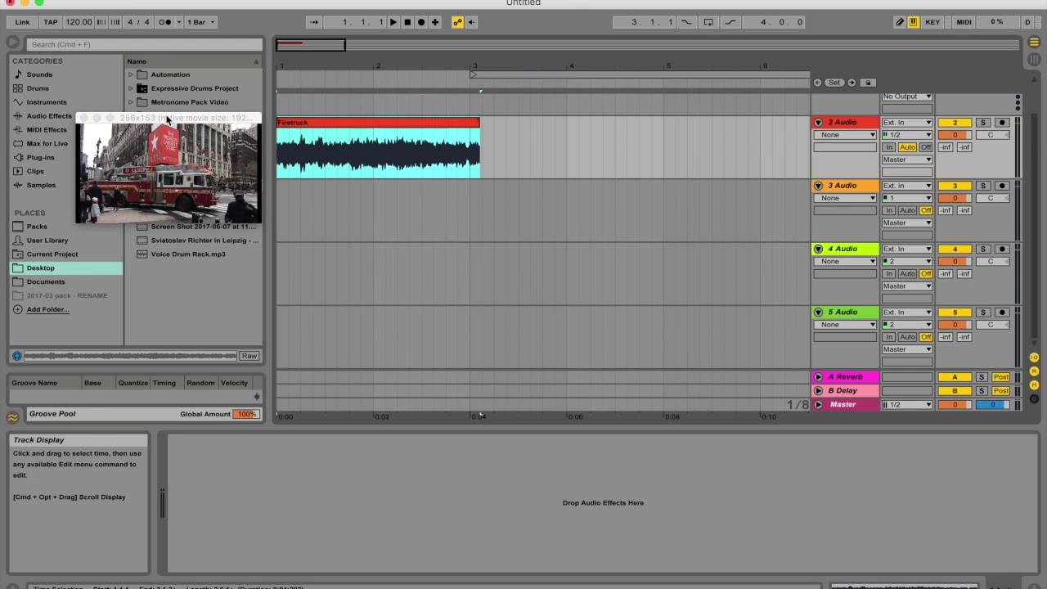
left_click_drag(167, 119, 374, 233)
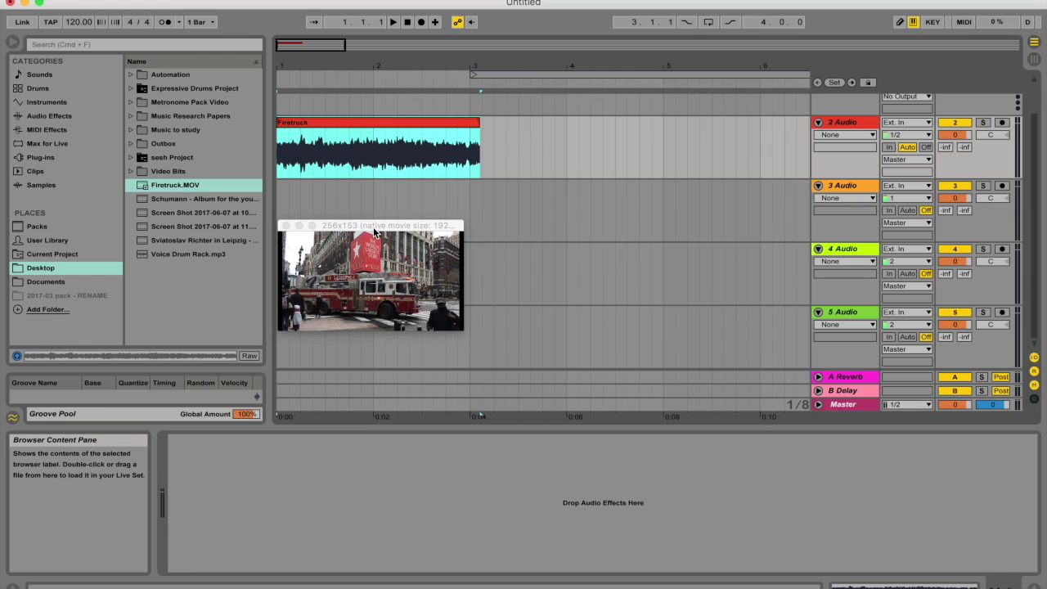
Step: Trim the Firetruck clip short, duplicate it, and shift the copy later to leave a gap
scroll(425, 197, "up", 2)
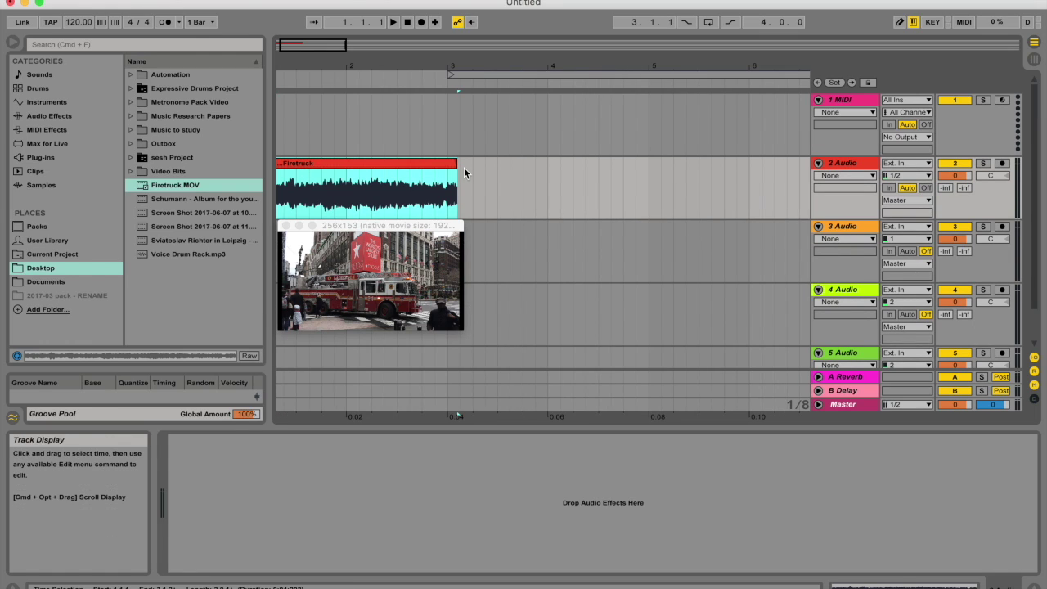
left_click_drag(457, 163, 369, 163)
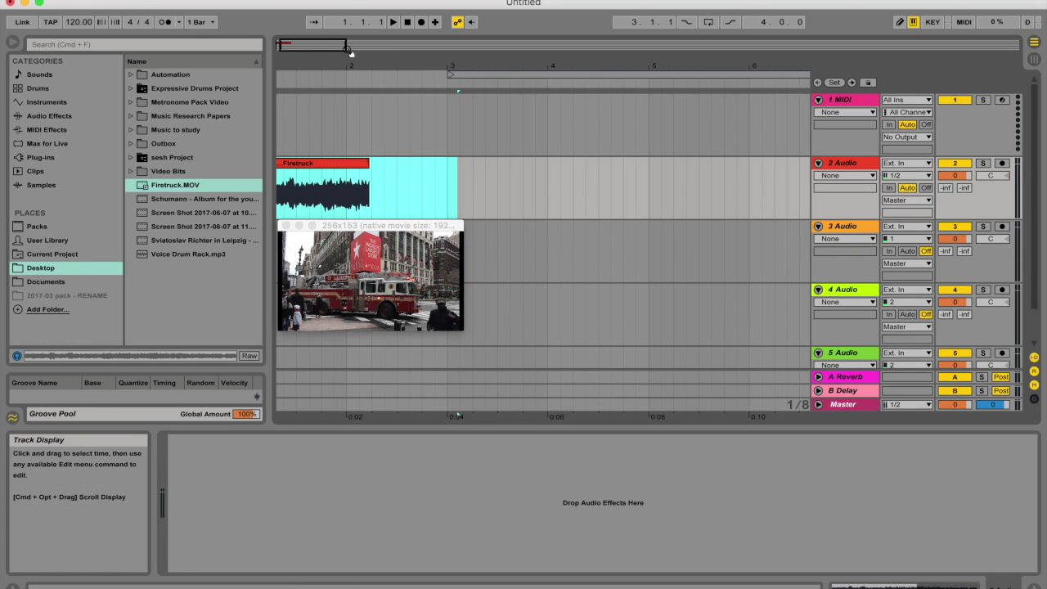
left_click(333, 80)
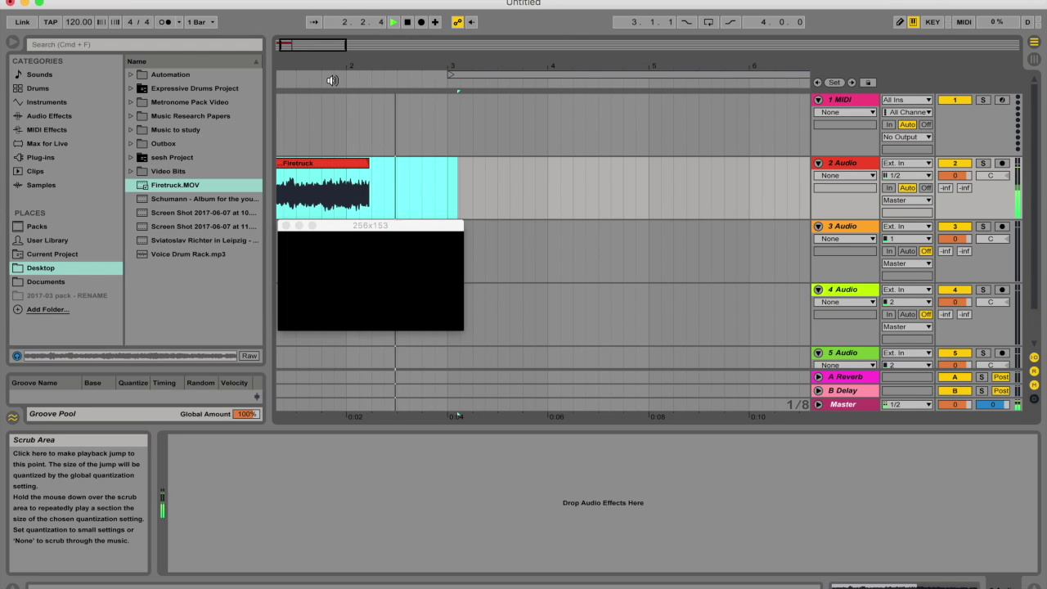
key("super+d")
key("super+d")
left_click_drag(512, 163, 510, 163)
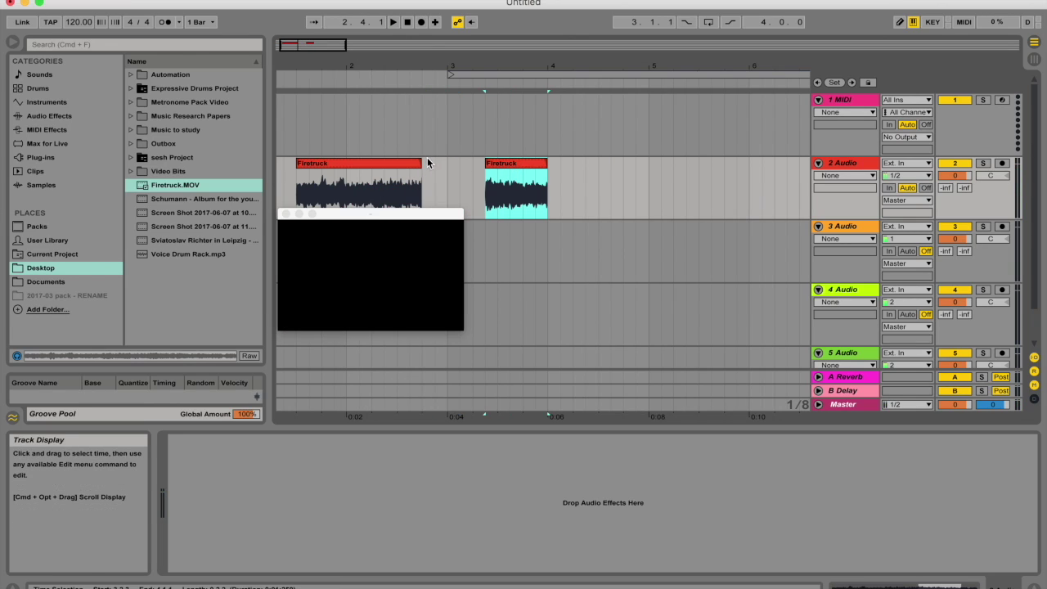
Step: Play the footage from bar 3.3.1, reposition the video window, and zoom into the gap
left_click(407, 72)
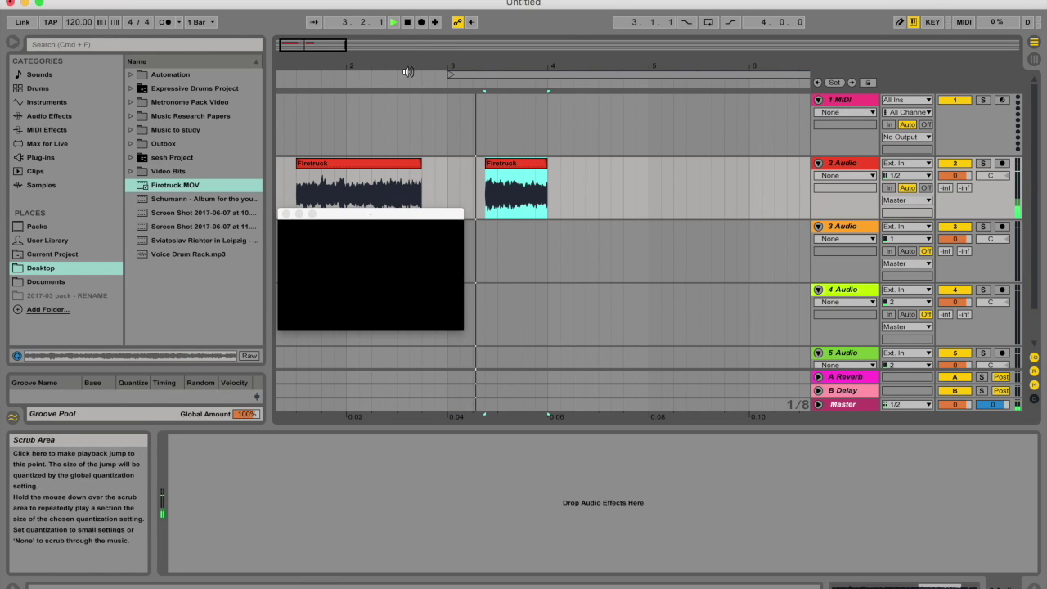
key("space")
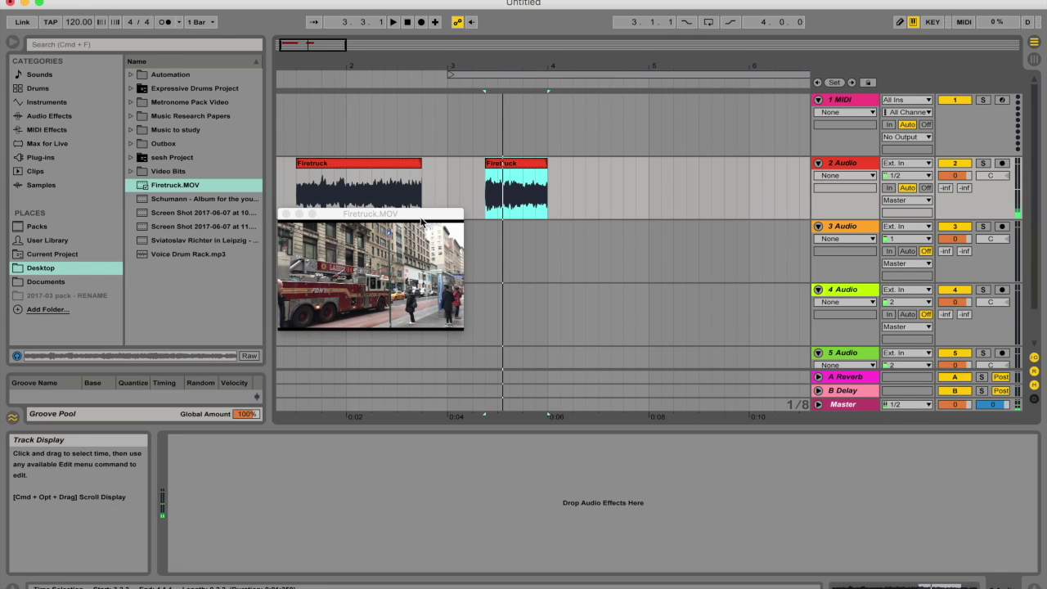
left_click_drag(405, 220, 496, 231)
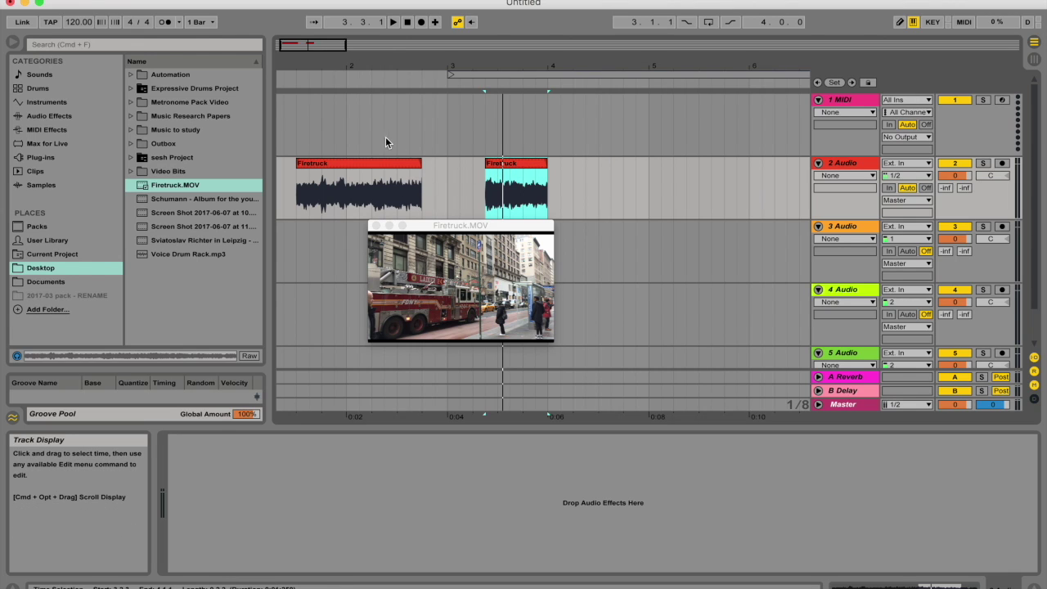
left_click_drag(365, 66, 365, 196)
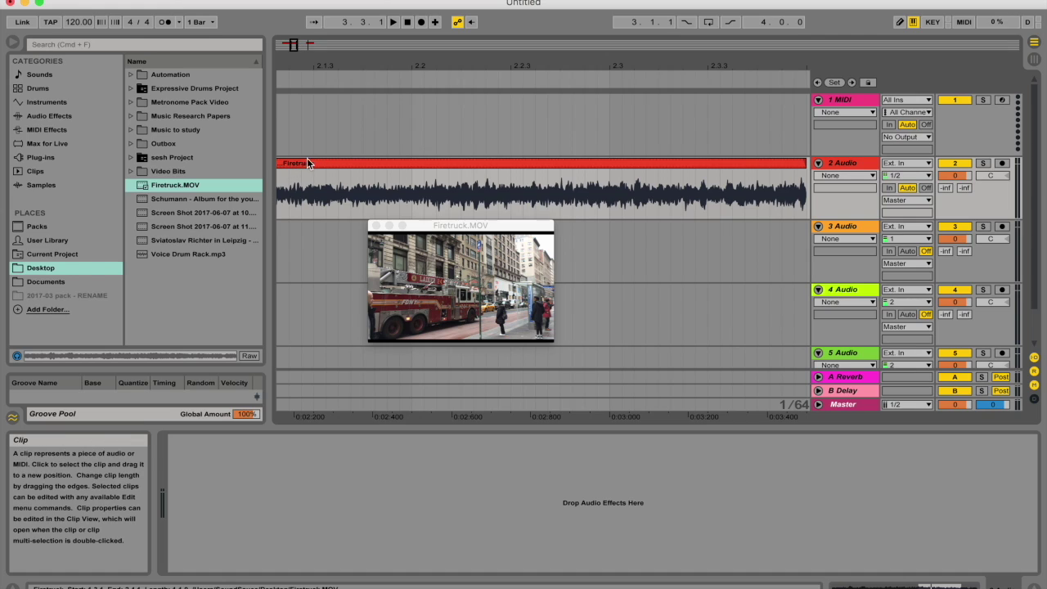
Step: Delete the 00DB_Kick_5.aif clip from track 3 and reselect the Firetruck clip on track 2
left_click(337, 167)
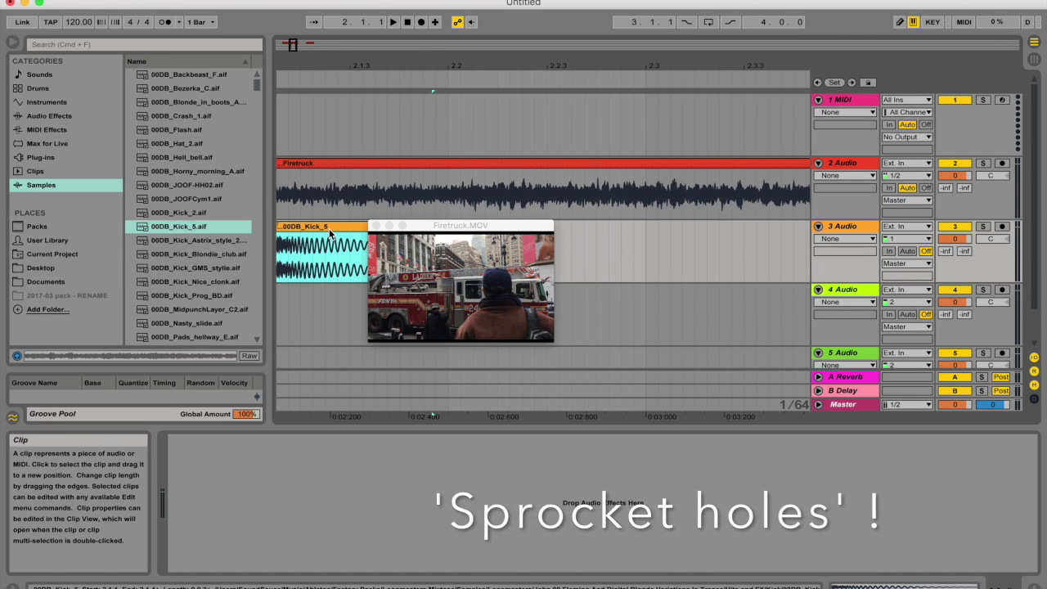
key("Delete")
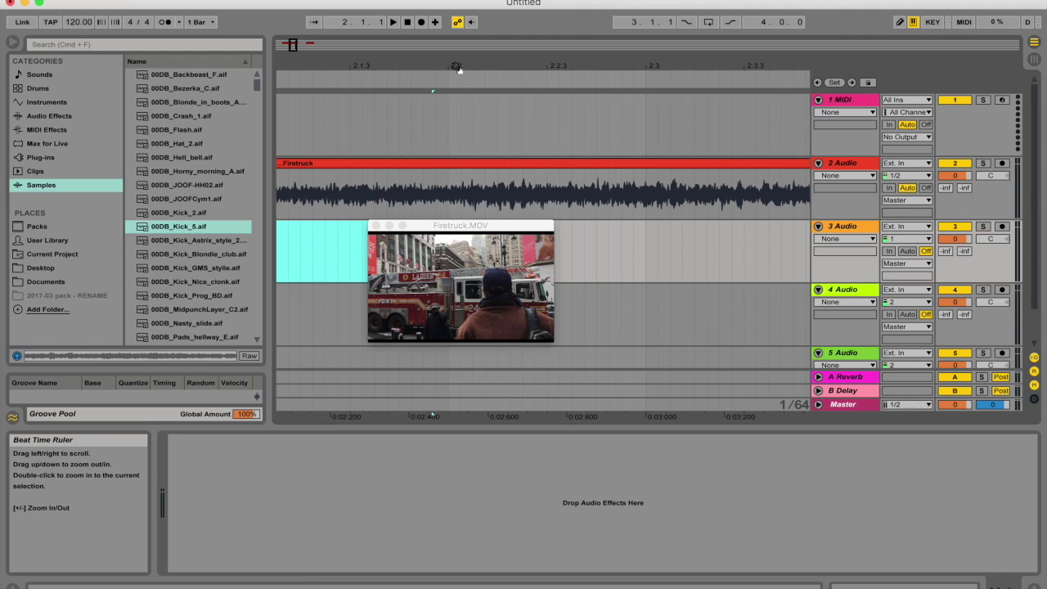
left_click_drag(414, 226, 526, 238)
left_click(501, 166)
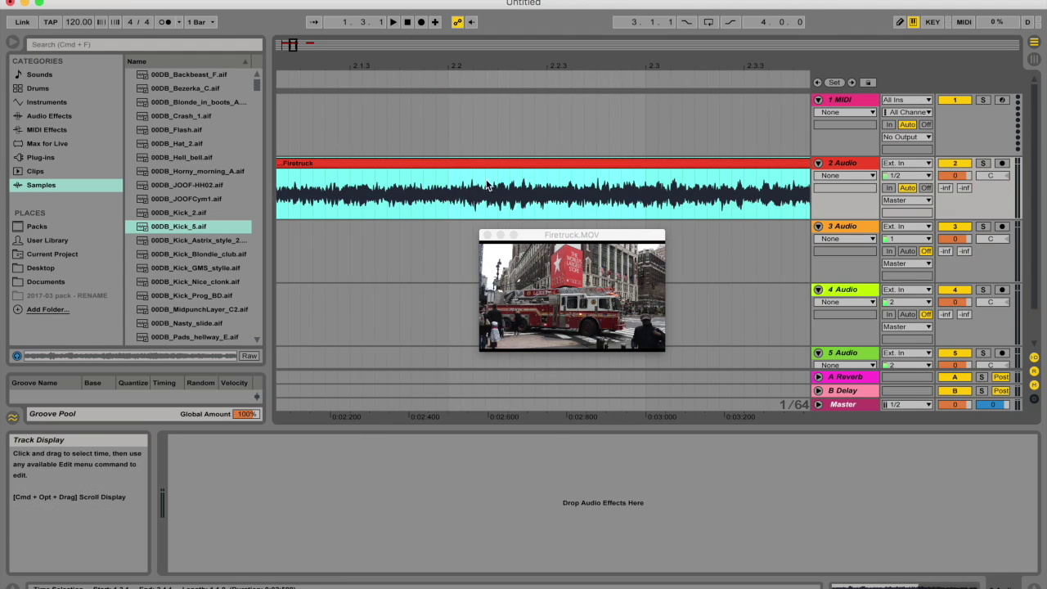
right_click(517, 166)
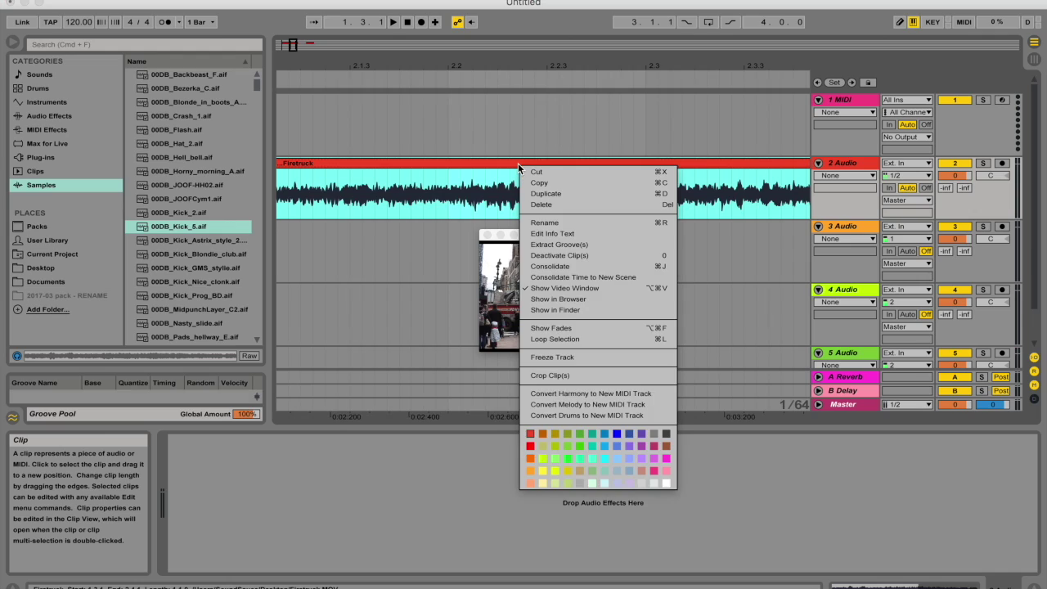
left_click(561, 266)
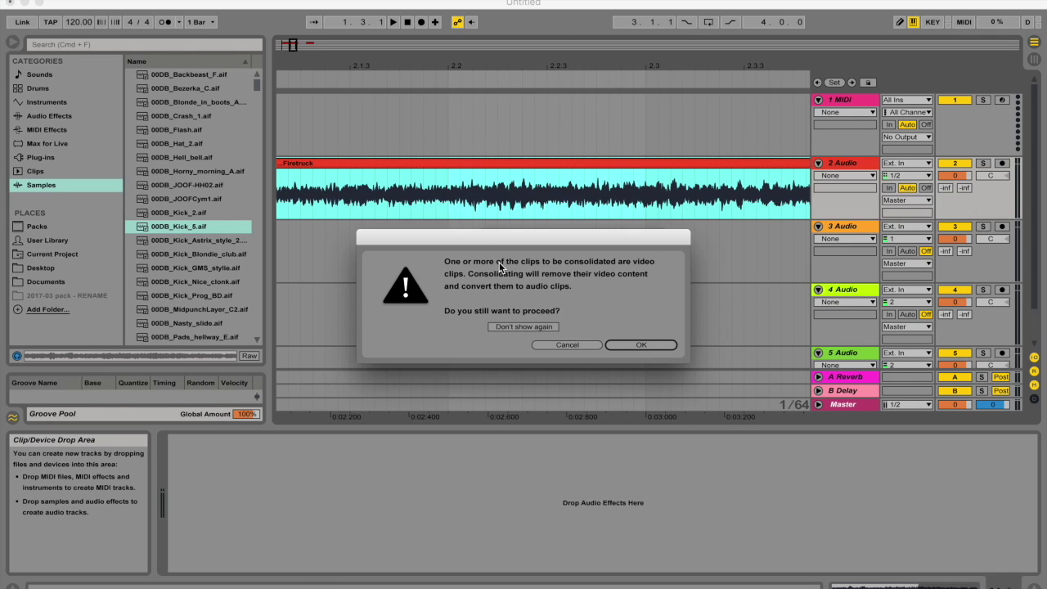
left_click(641, 345)
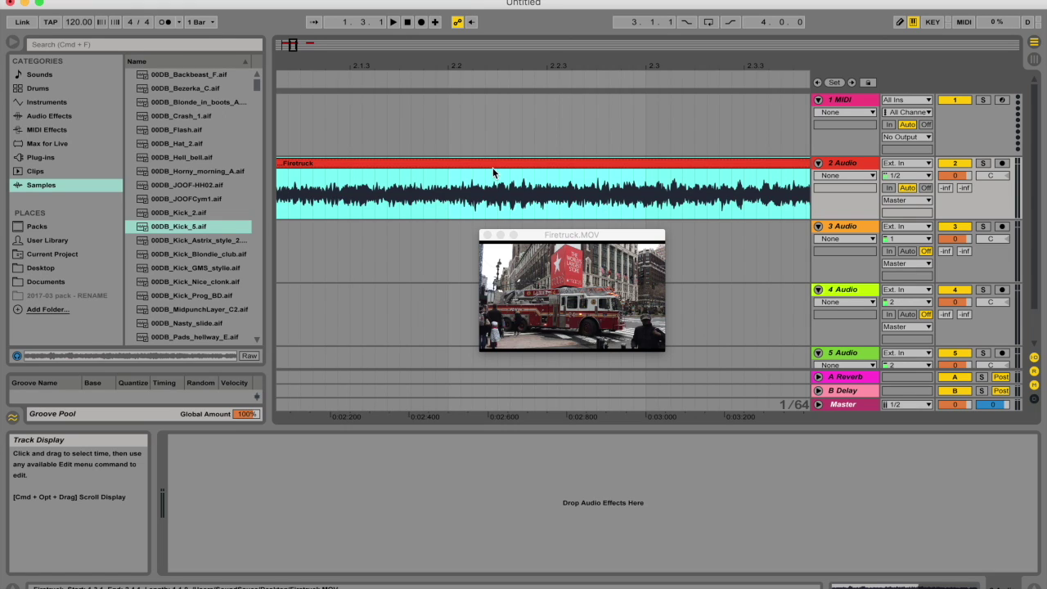
key("super+shift+j")
left_click(579, 337)
left_click_drag(562, 238, 483, 150)
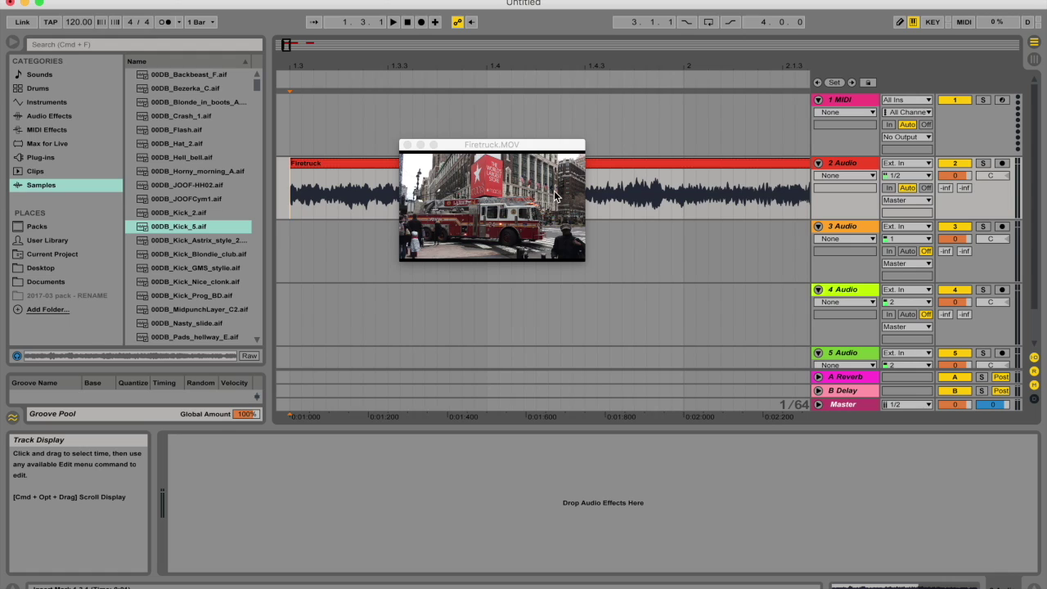
Step: Settle the movie preview over the arrangement tracks and bring up the second Firetruck clip's details
double_click(515, 160)
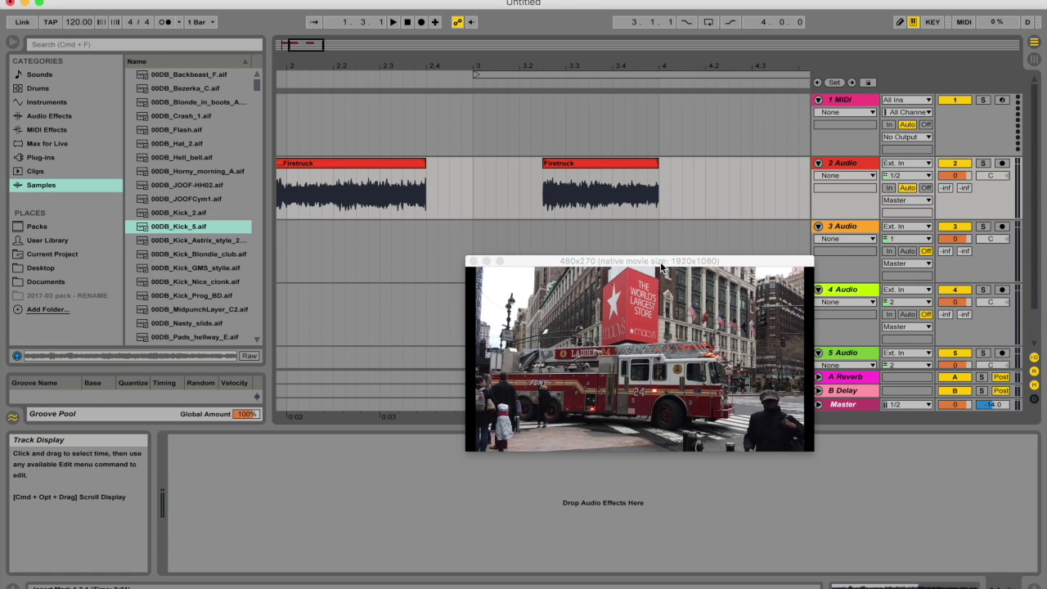
left_click_drag(661, 268, 567, 214)
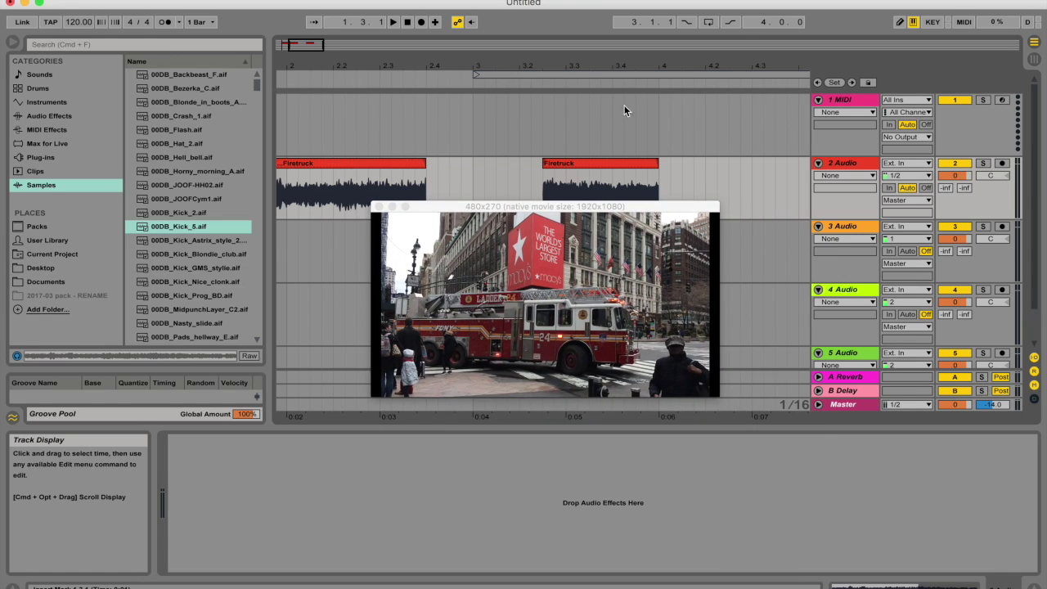
left_click_drag(539, 210, 660, 215)
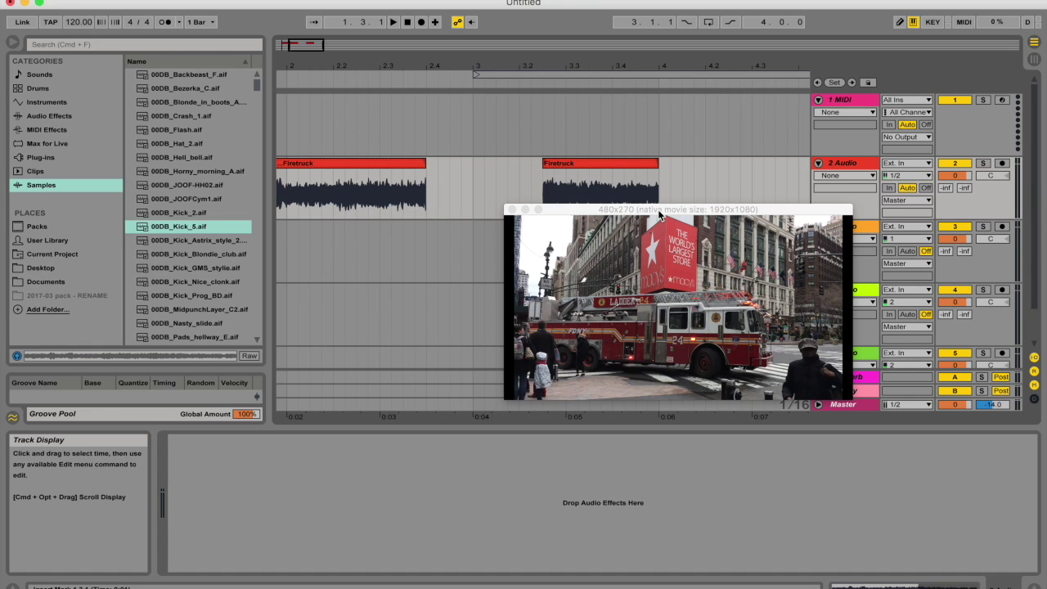
left_click_drag(659, 214, 499, 176)
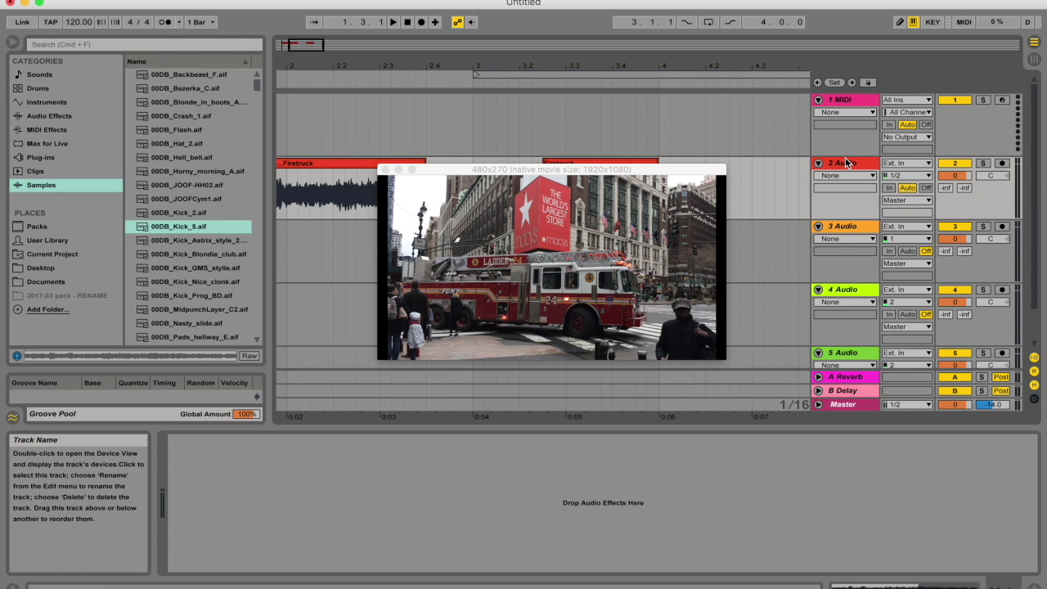
left_click(629, 161)
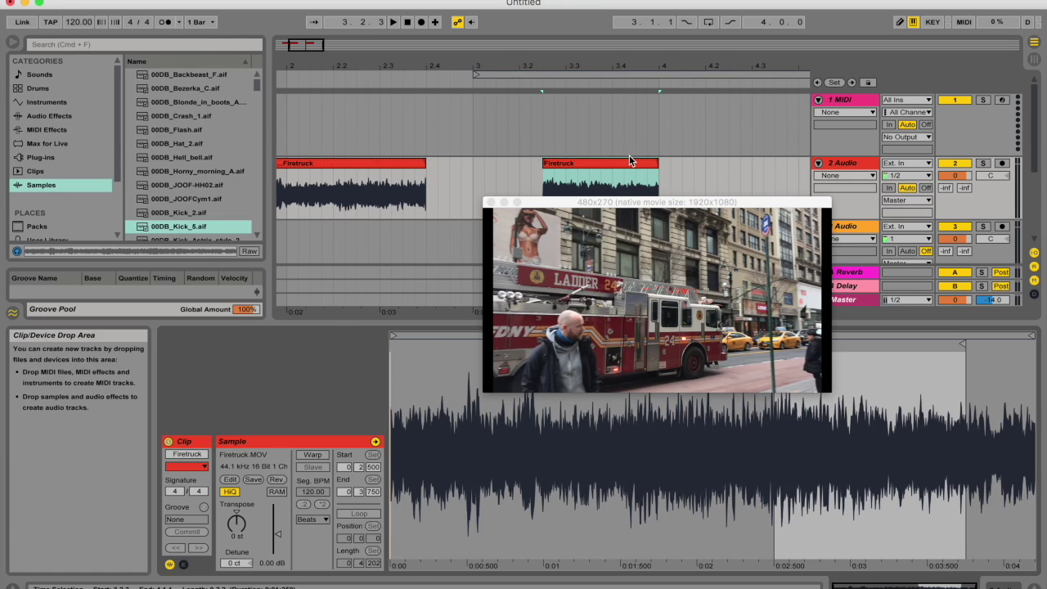
Step: Warp the Firetruck clip as tempo Master, add a warp marker near bar 2, and add a piano sample
left_click(313, 455)
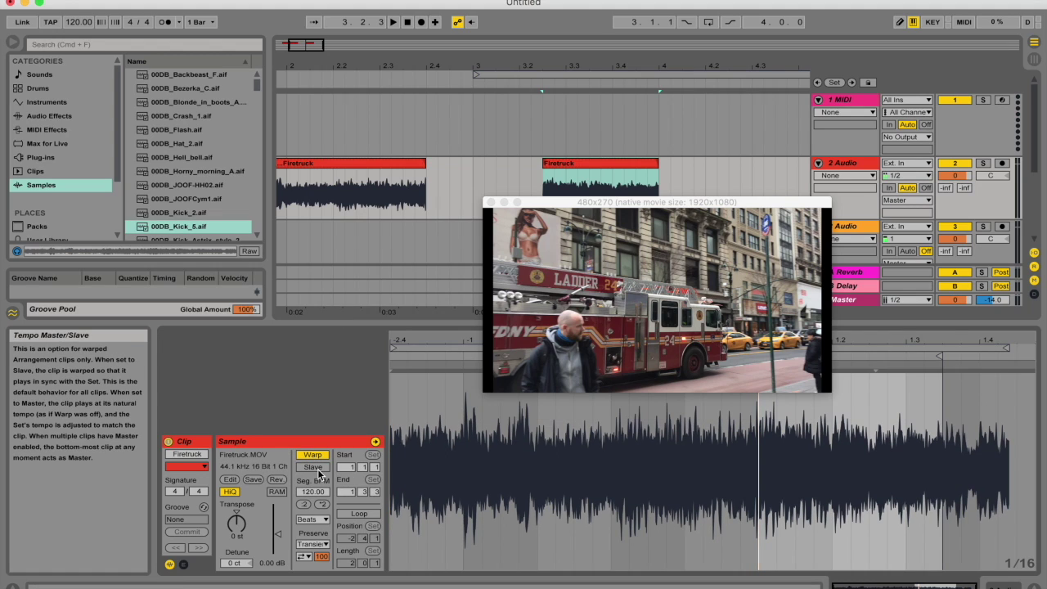
left_click(317, 467)
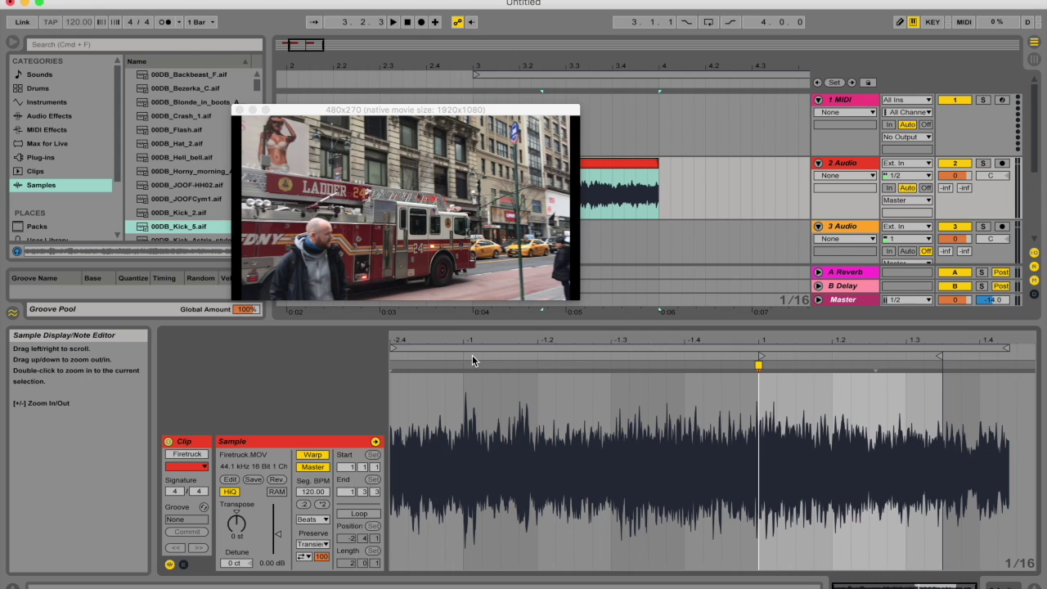
double_click(517, 369)
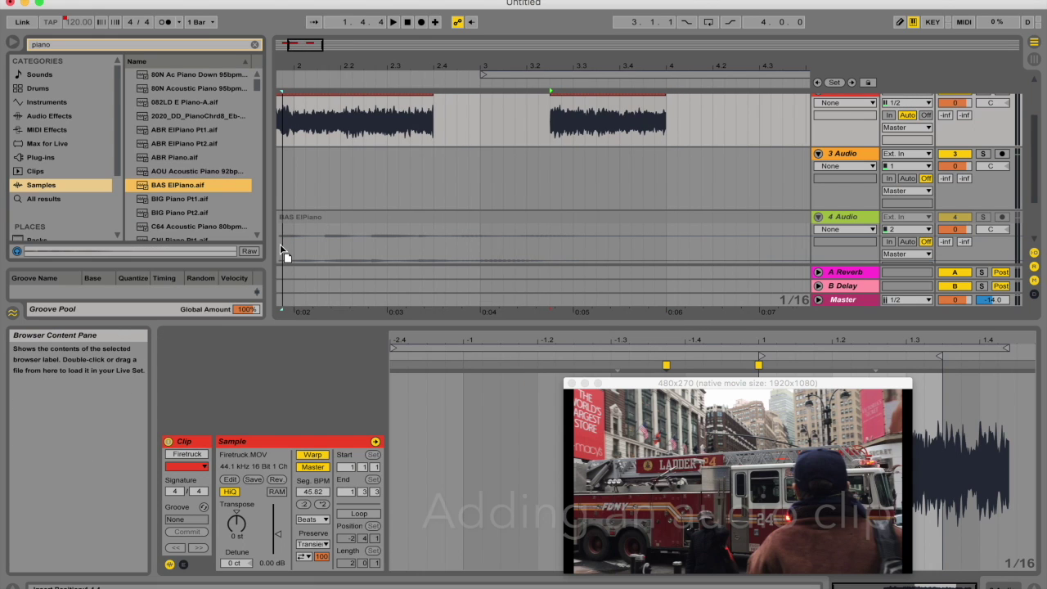
mouse_move(280, 244)
left_mouse_down()
mouse_move(233, 244)
mouse_move(297, 240)
mouse_move(284, 244)
mouse_move(282, 232)
left_mouse_up()
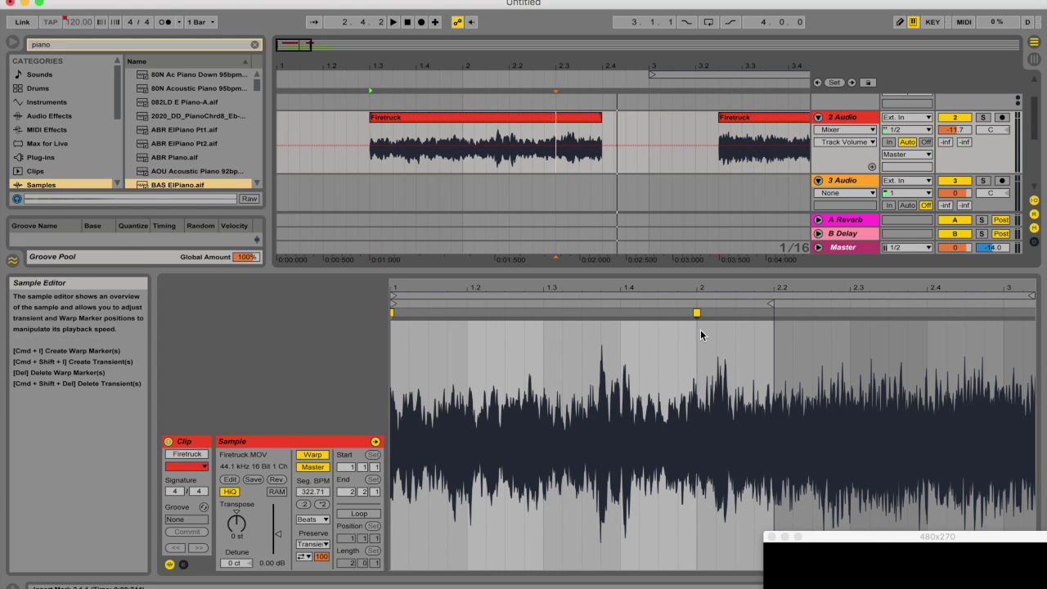
Step: Play the arrangement briefly with the new BAS ElPiano clip on track 4
left_click(364, 73)
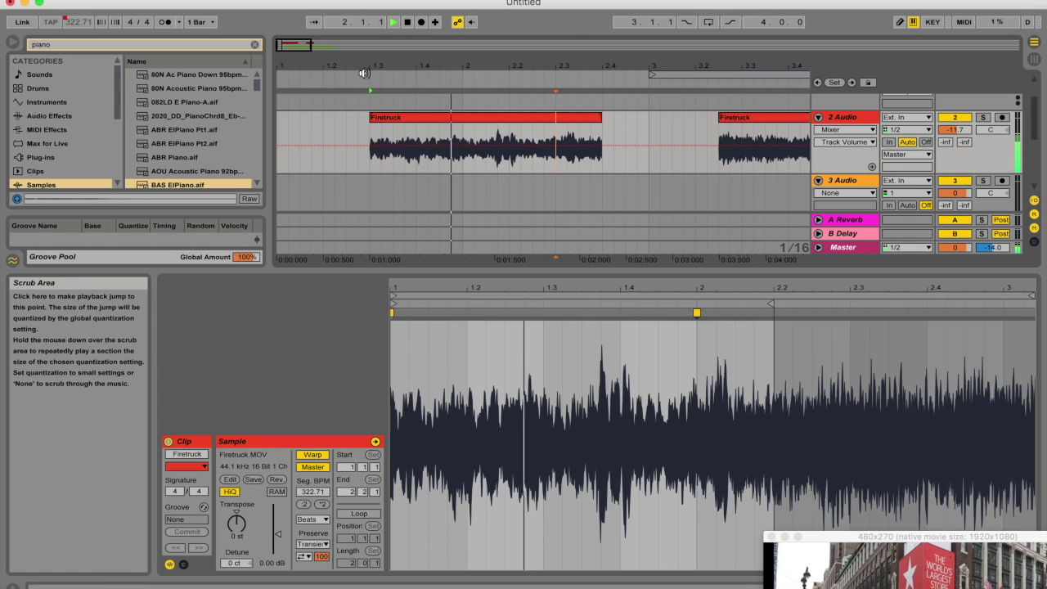
key("space")
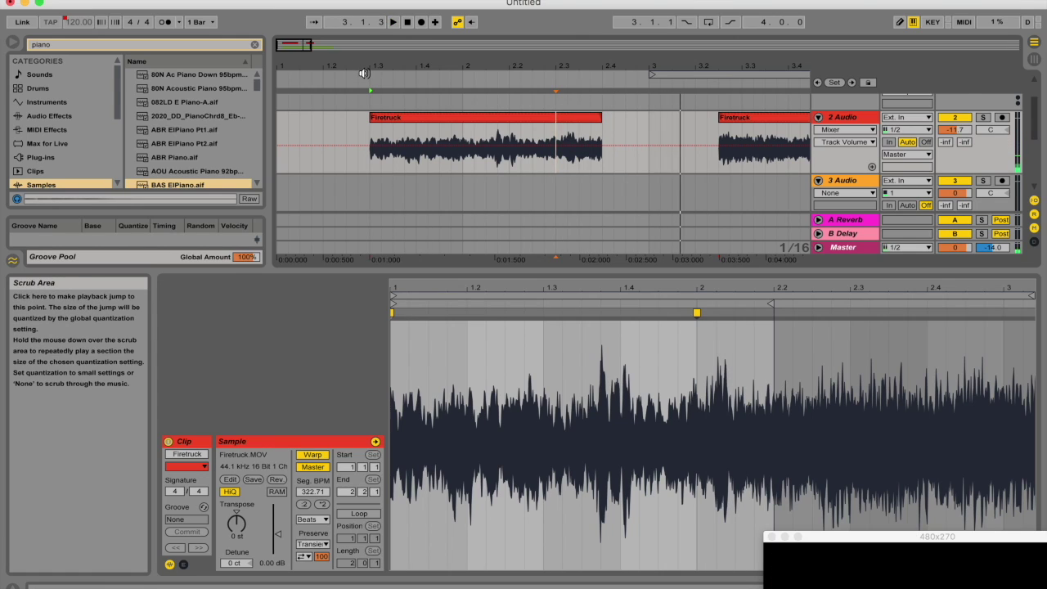
scroll(473, 181, "down", 3)
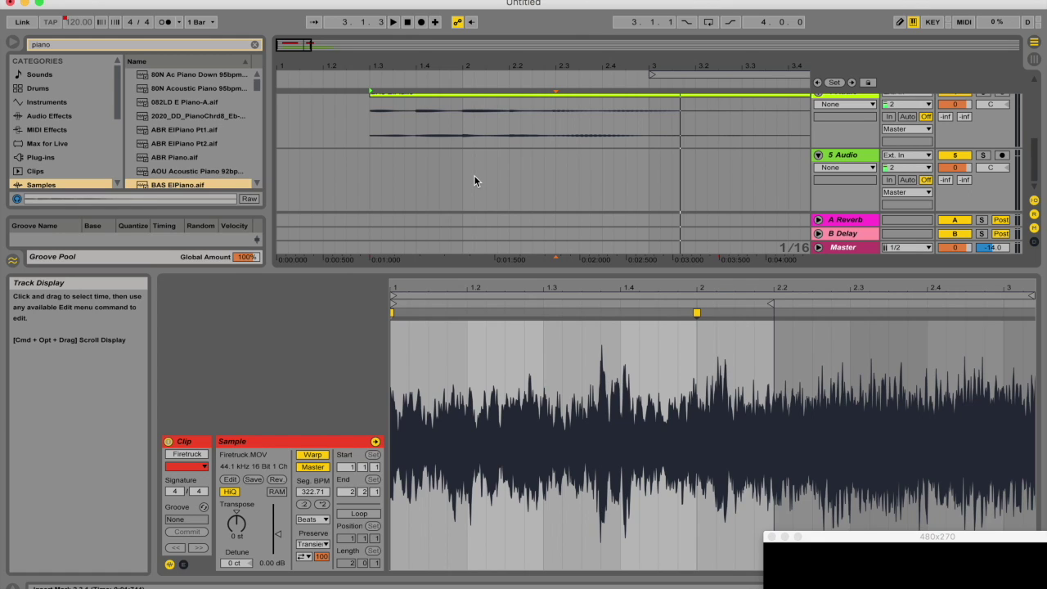
scroll(571, 170, "up", 3)
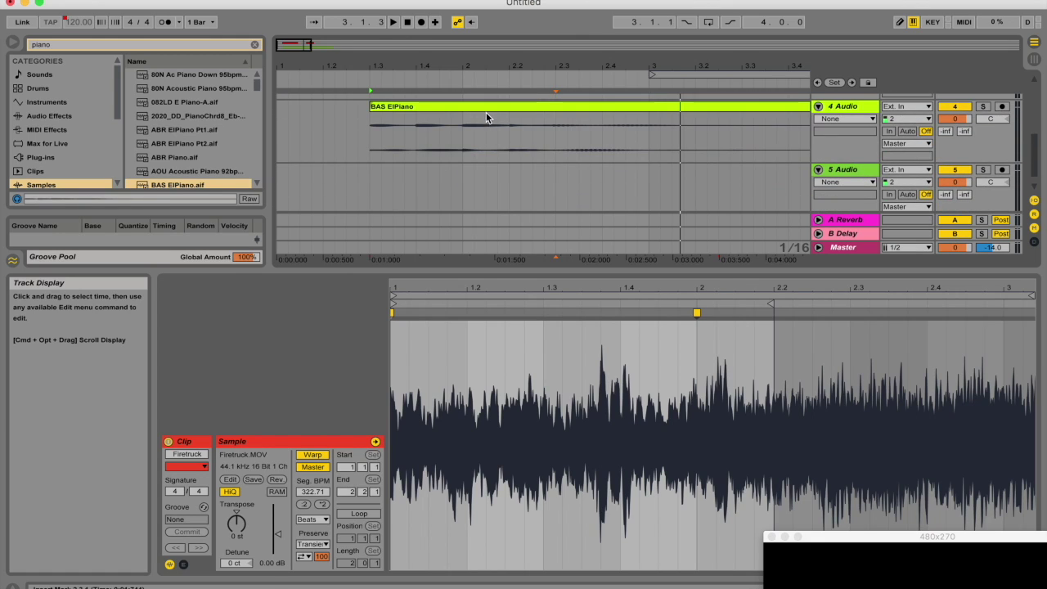
Step: Make the BAS ElPiano clip tempo Master at 123 BPM and play from near bar 1.3
left_click(487, 114)
left_click(312, 466)
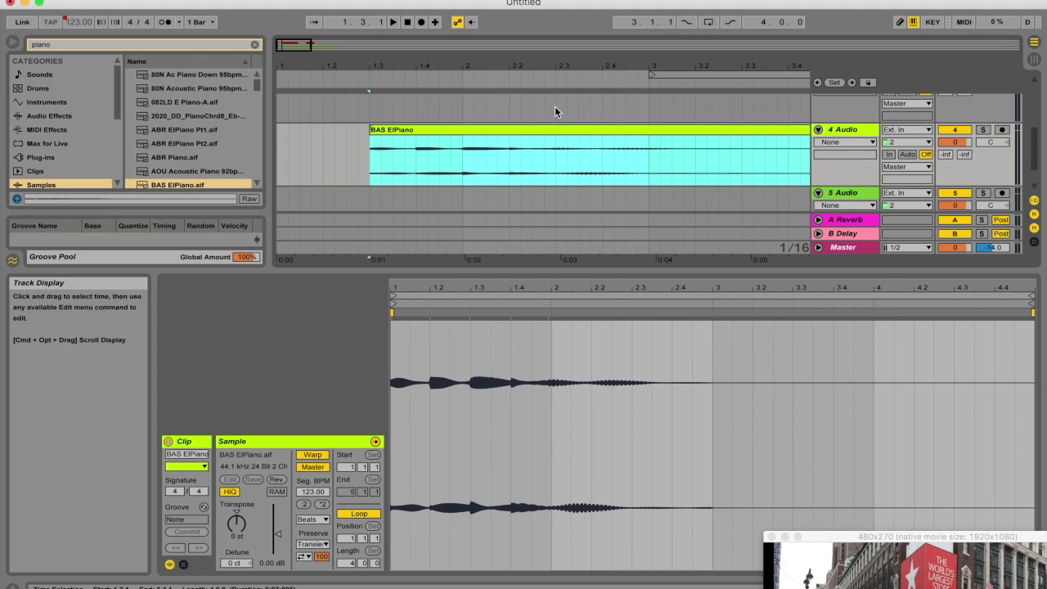
scroll(554, 117, "up", 3)
scroll(431, 195, "down", 3)
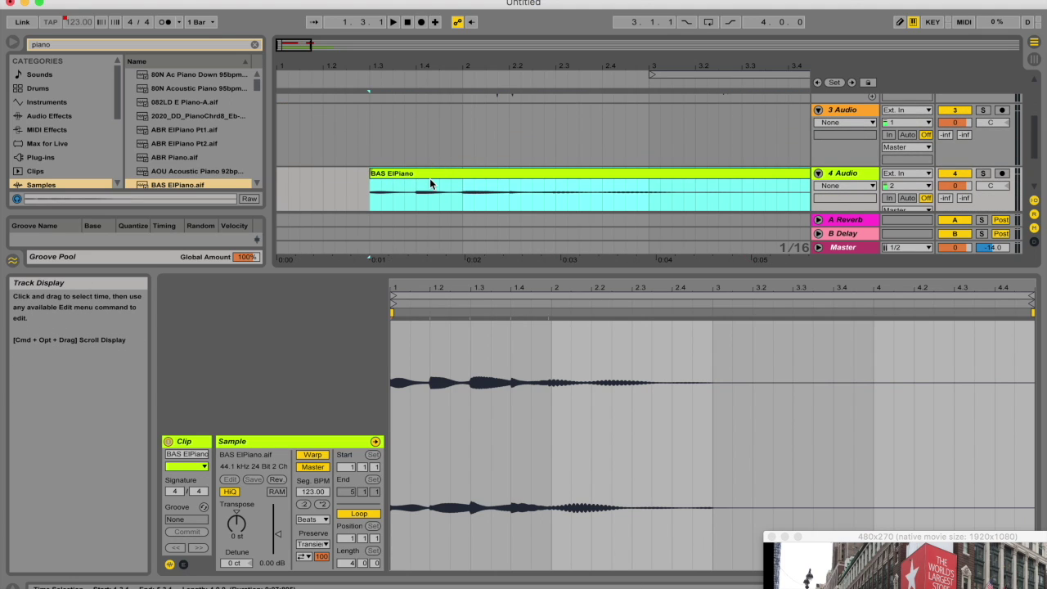
scroll(430, 178, "up", 1)
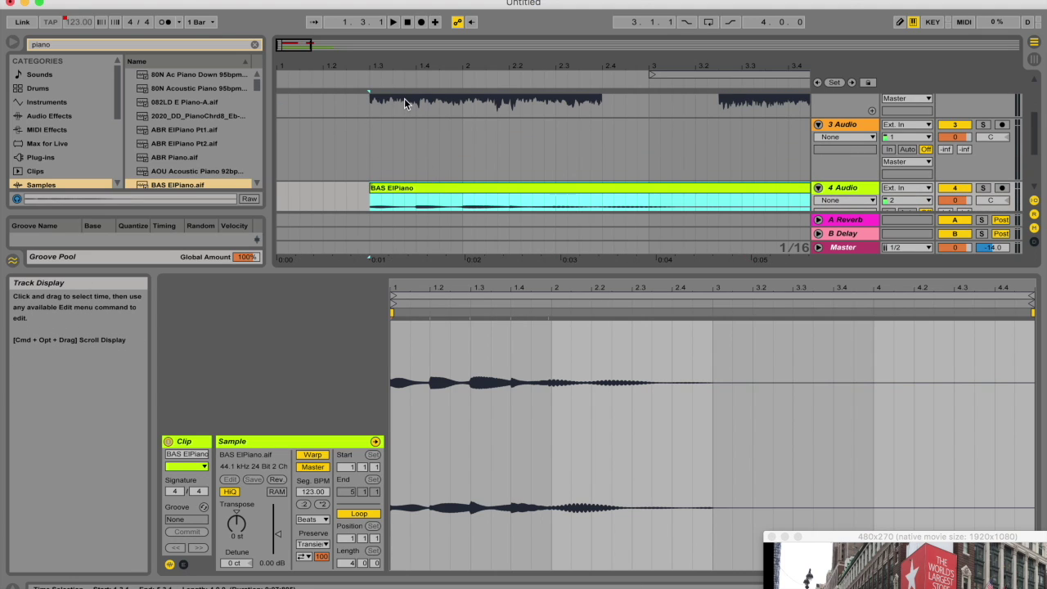
left_click(363, 76)
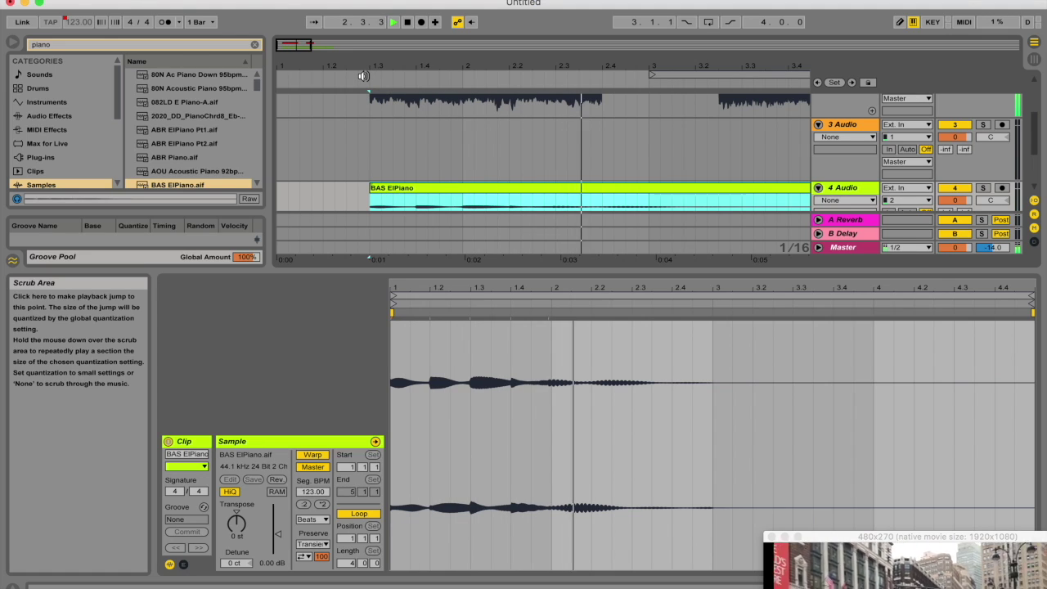
Step: Switch the piano clip back to Slave and audition playback from near bar 1.3
key("space")
left_click(312, 466)
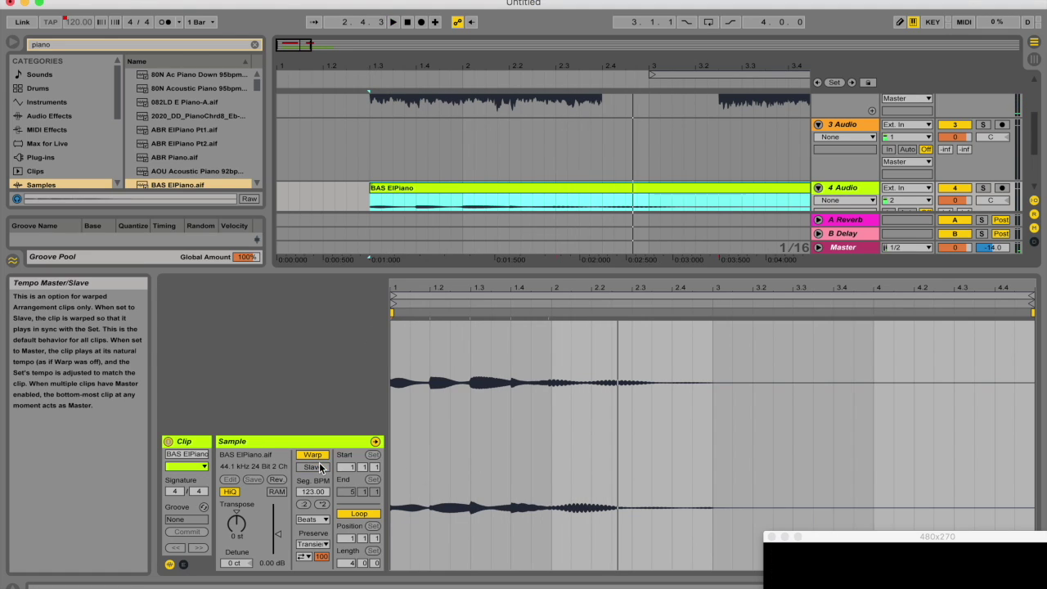
left_click(364, 78)
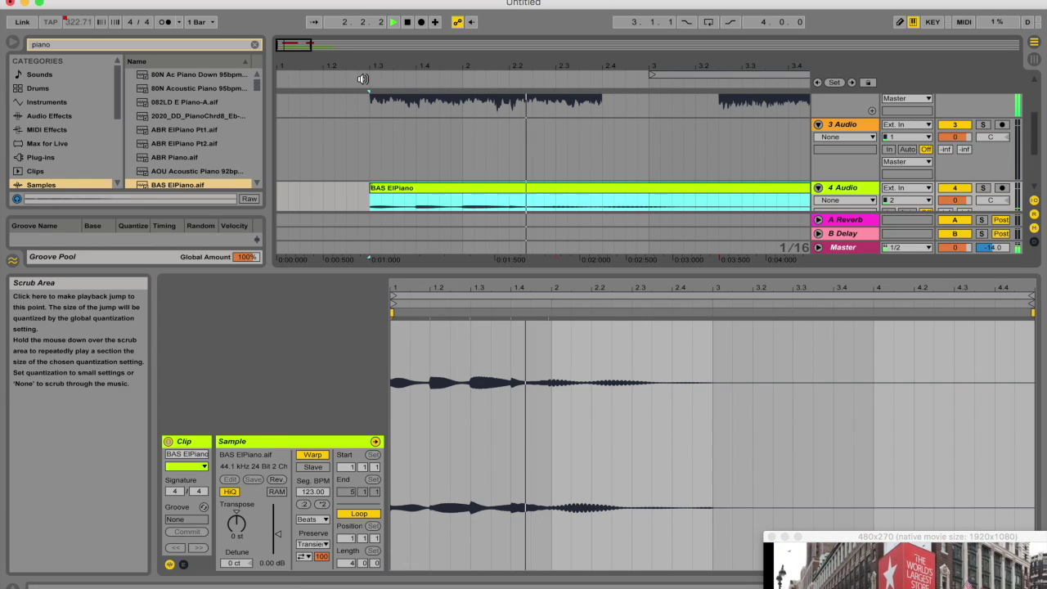
key("space")
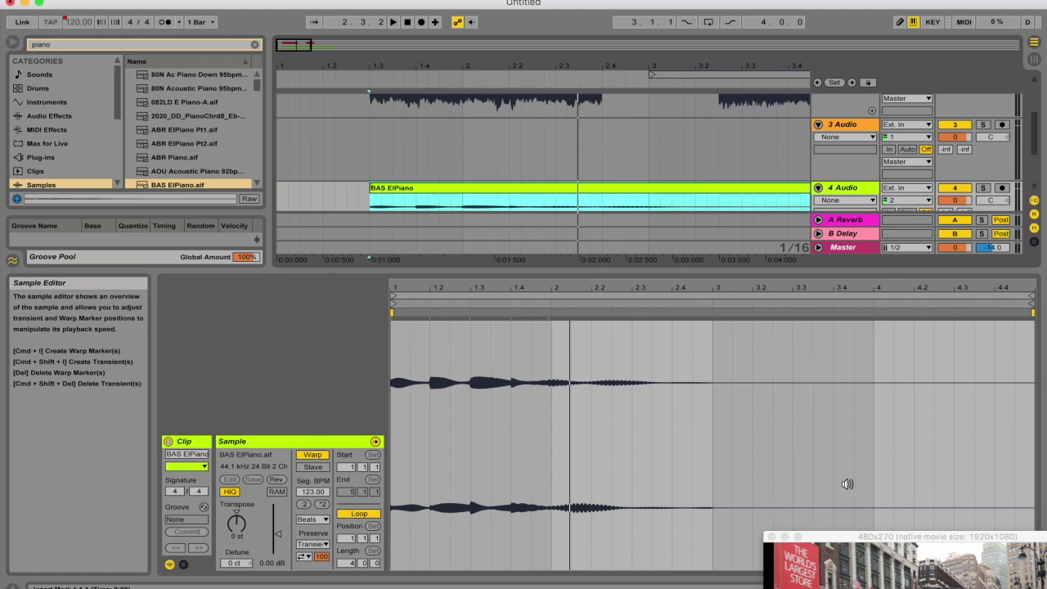
Step: Move the movie preview window, play from bar 2, and show the Firetruck clip in Clip View
left_click_drag(887, 538, 701, 353)
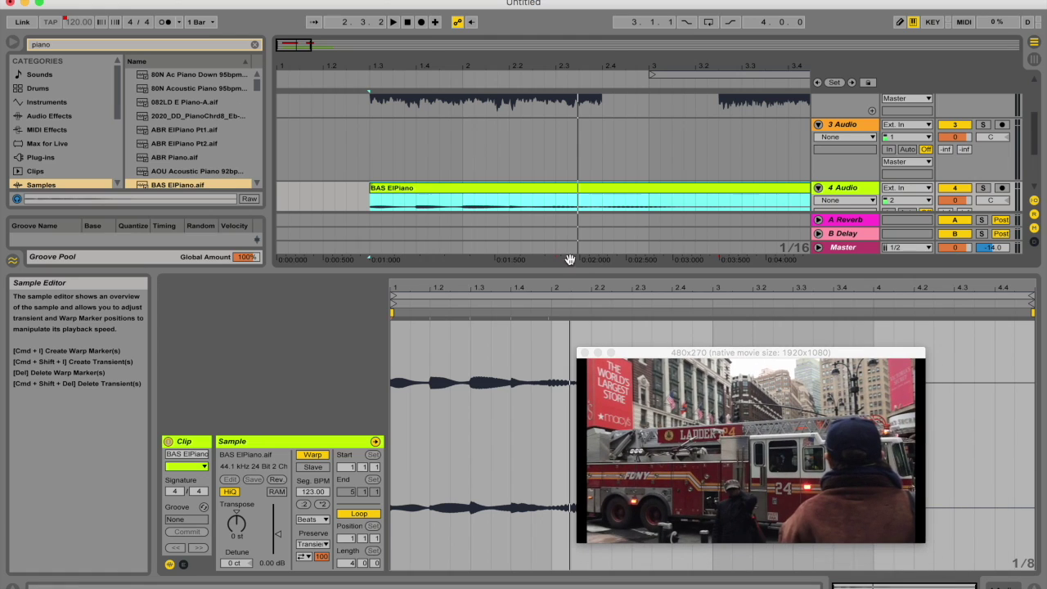
left_click(362, 76)
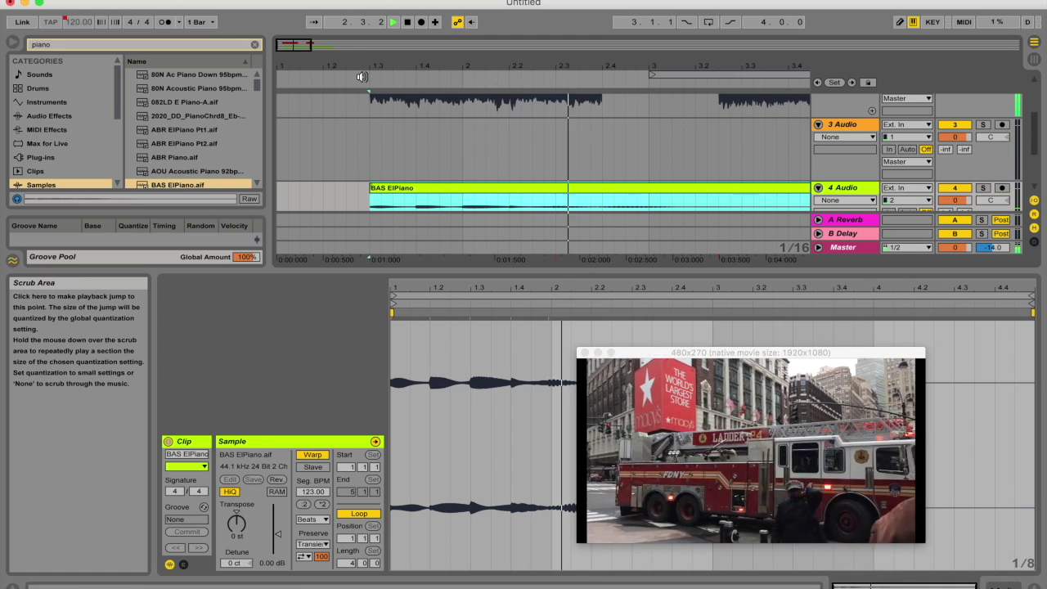
left_click(453, 101)
key("space")
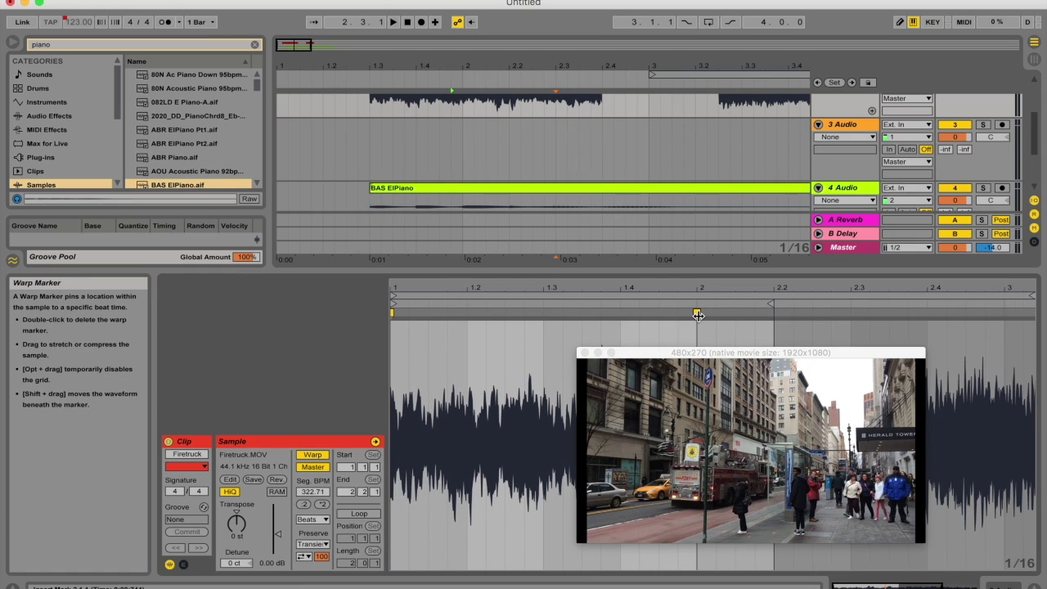
mouse_move(679, 315)
left_mouse_down()
mouse_move(649, 317)
mouse_move(677, 317)
left_mouse_up()
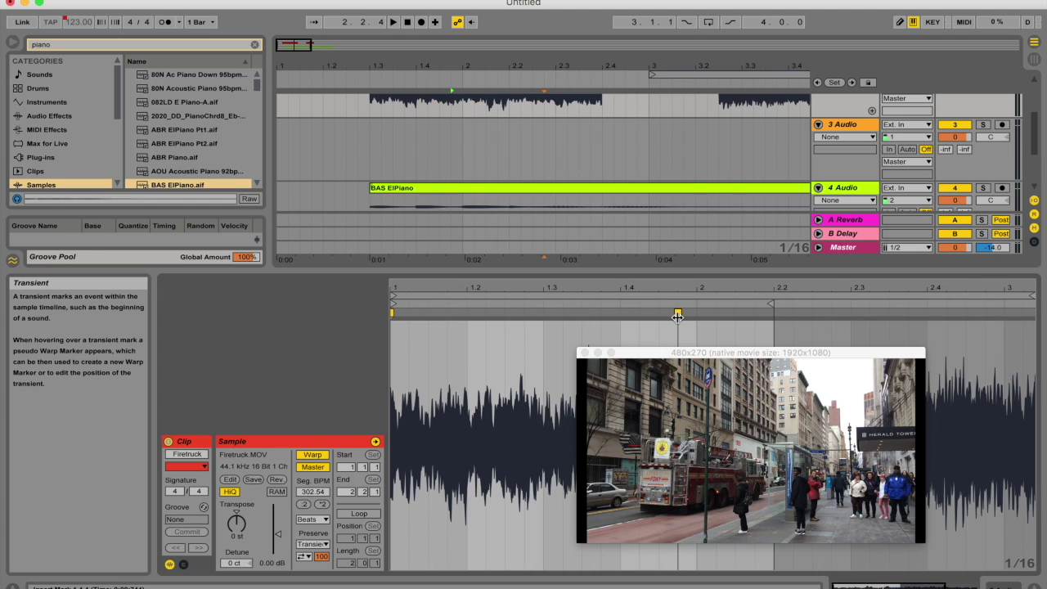
left_click_drag(677, 316, 697, 316)
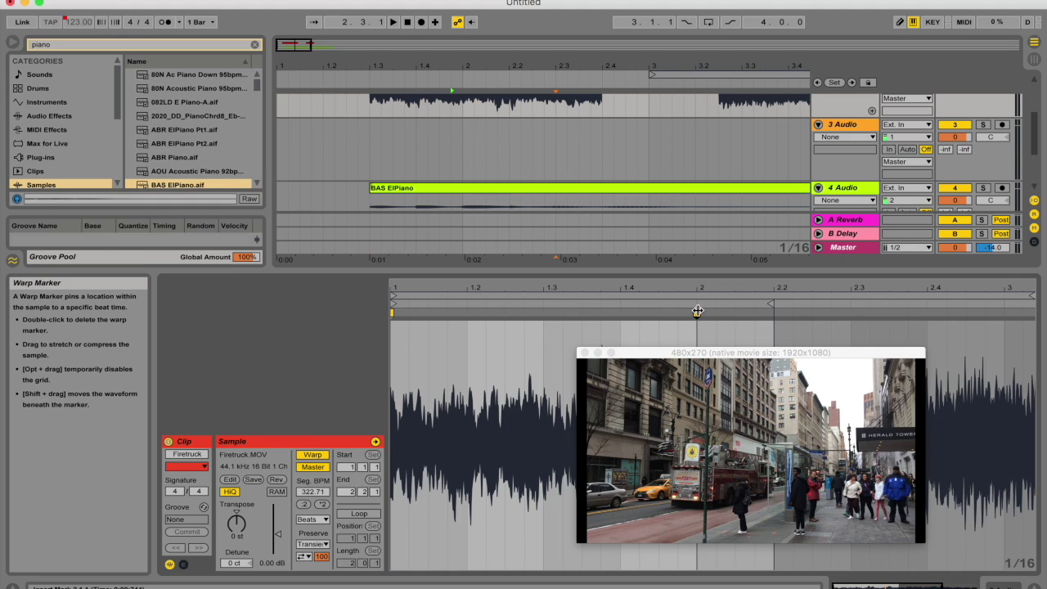
left_click_drag(697, 312, 716, 312)
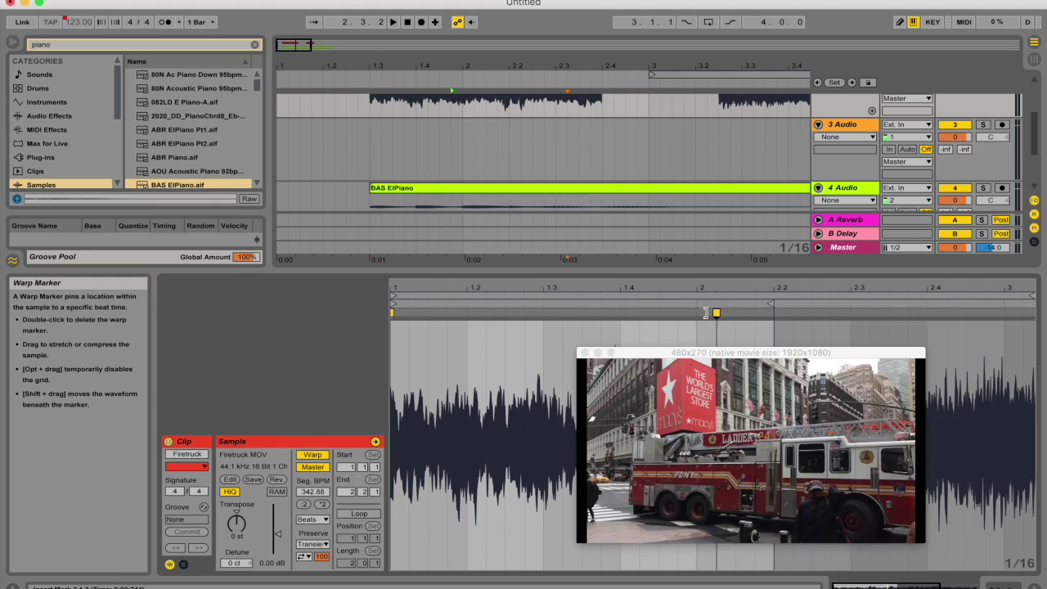
key("super+z")
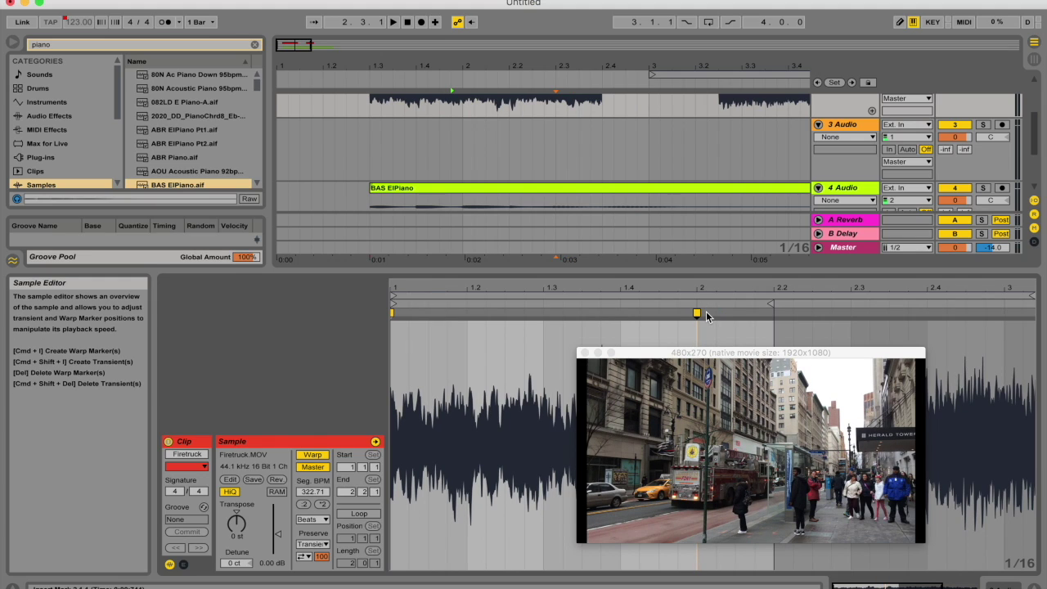
left_click(663, 76)
Step: Move the loop start to 1.3.1 over the BAS ElPiano clip and stop playback
left_click_drag(678, 75, 404, 74)
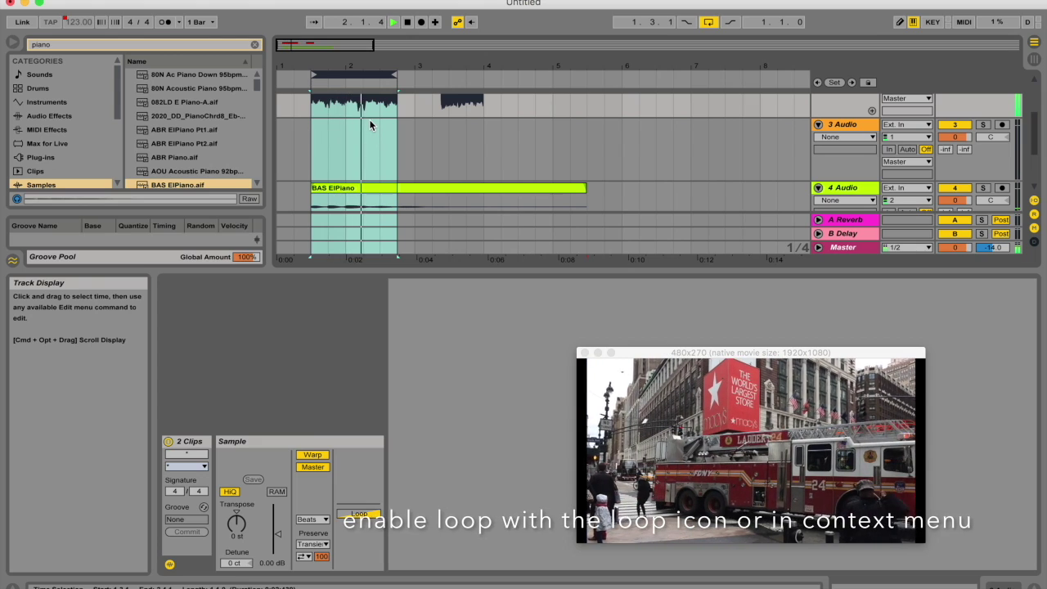
key("space")
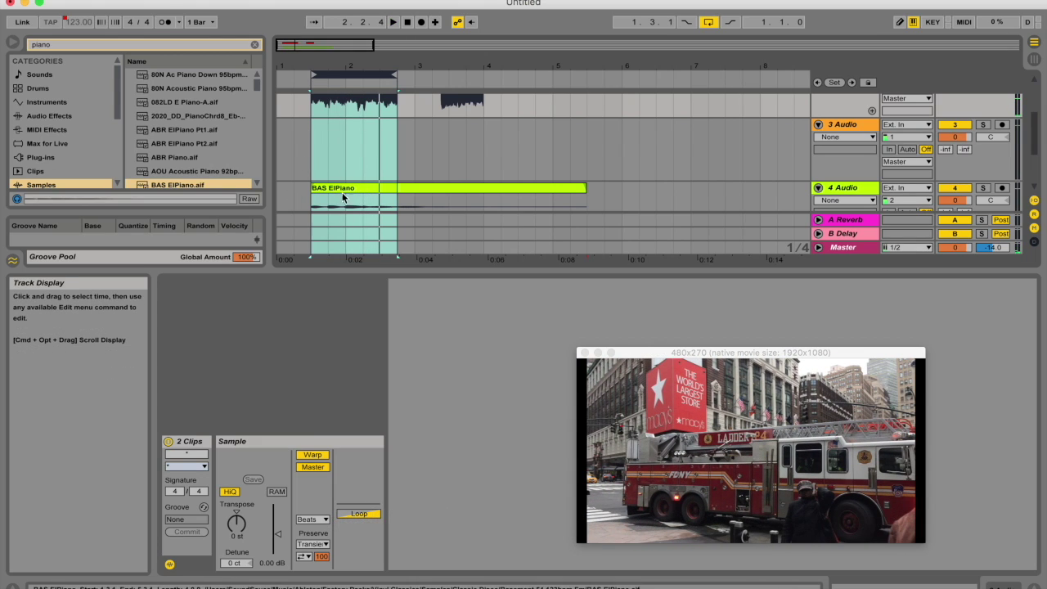
scroll(350, 196, "down", 5)
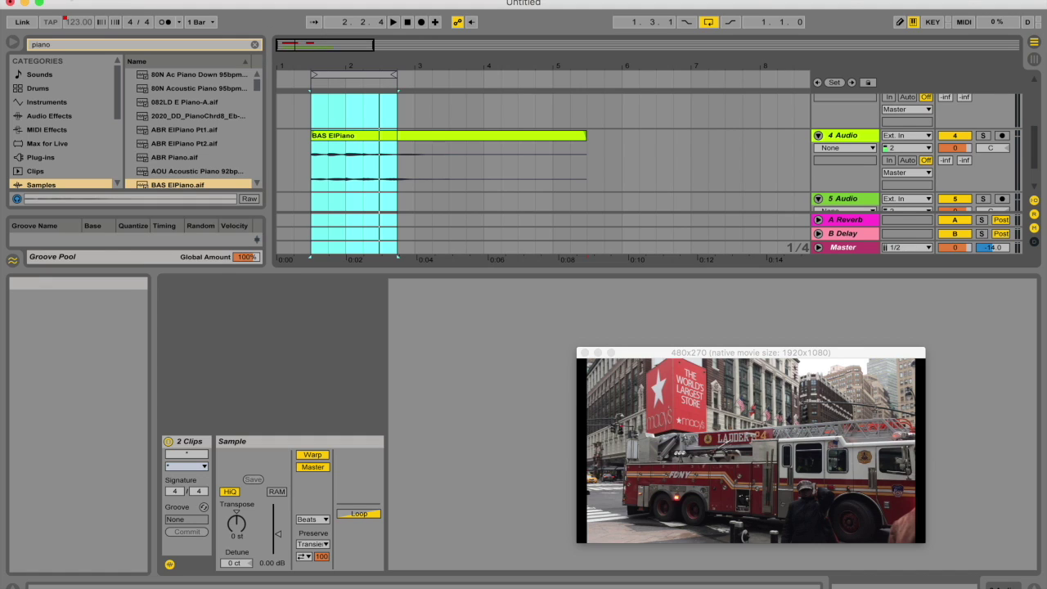
left_click(82, 0)
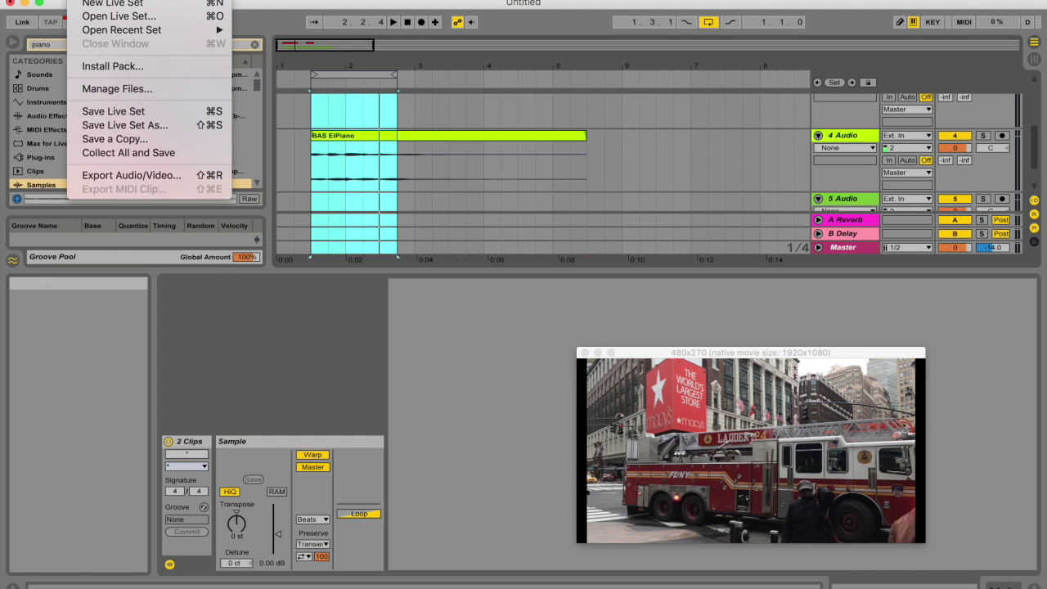
Step: Set up the export with Create Video on, QuickTime Movie encoder and WAV file type
left_click(124, 175)
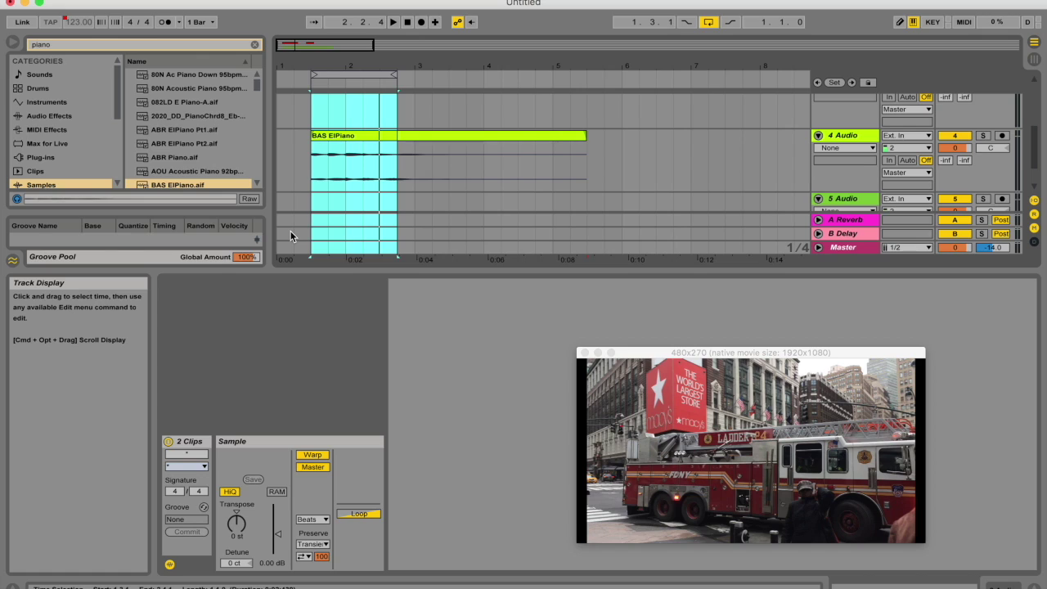
left_click_drag(525, 114, 396, 122)
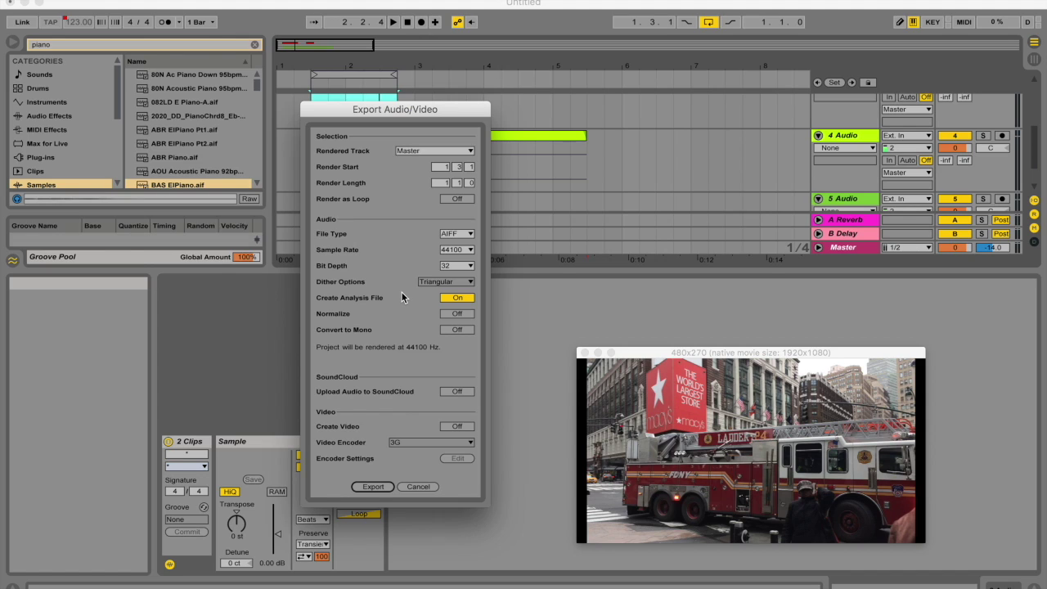
left_click_drag(425, 111, 308, 143)
left_click(339, 458)
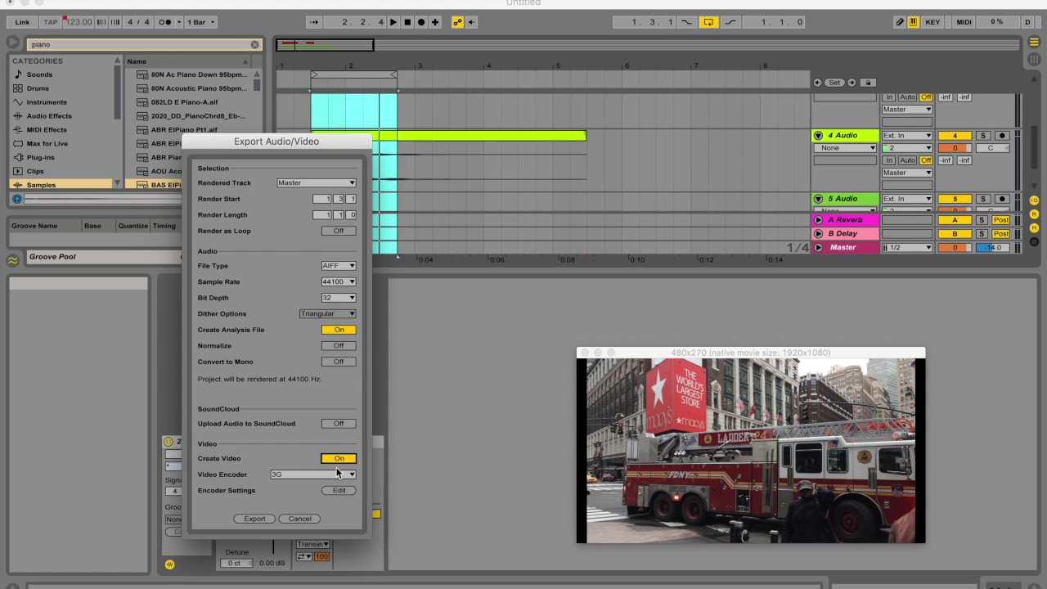
left_click(287, 476)
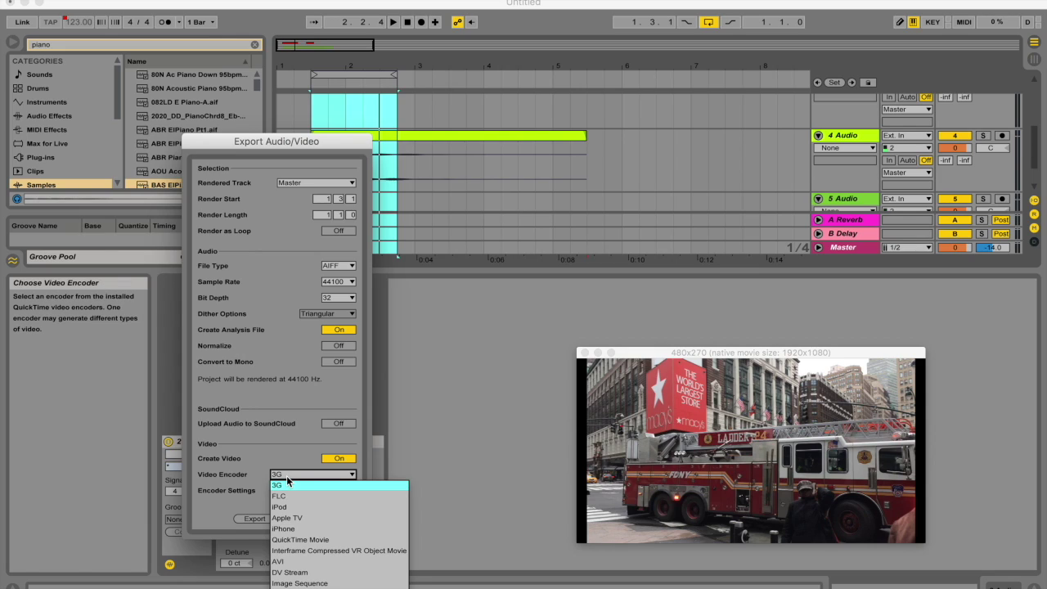
left_click(292, 541)
left_click(338, 266)
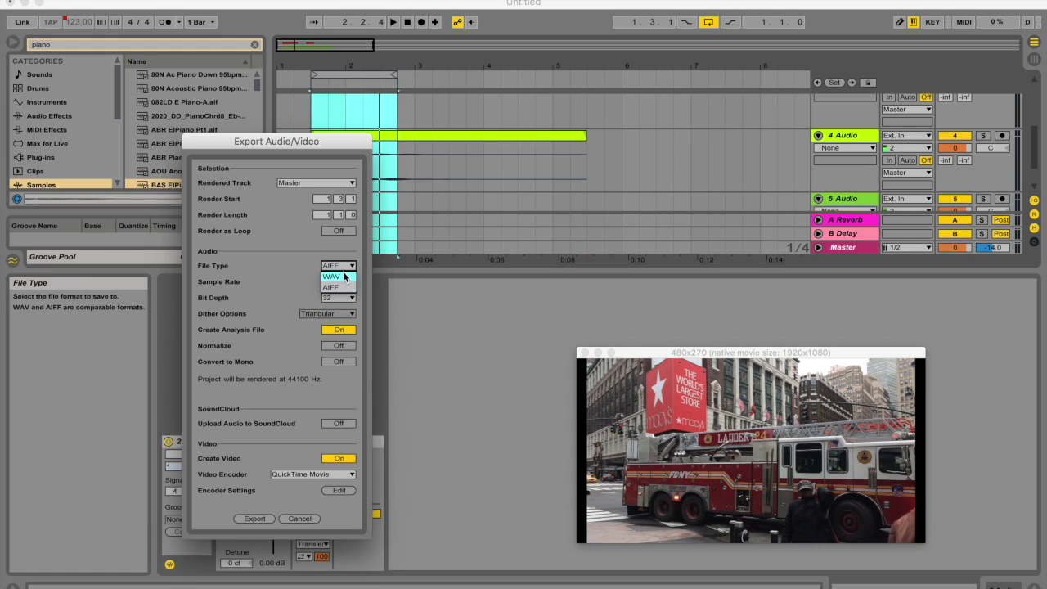
left_click(337, 275)
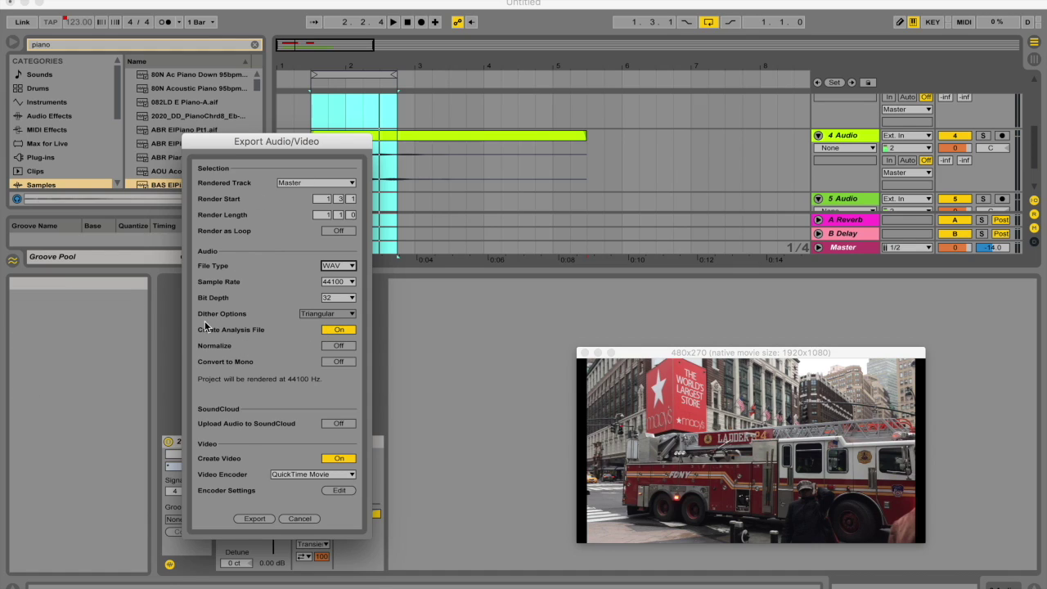
Step: Export and save the render as Firetruck edited.mov, then open the new movie
left_click(253, 521)
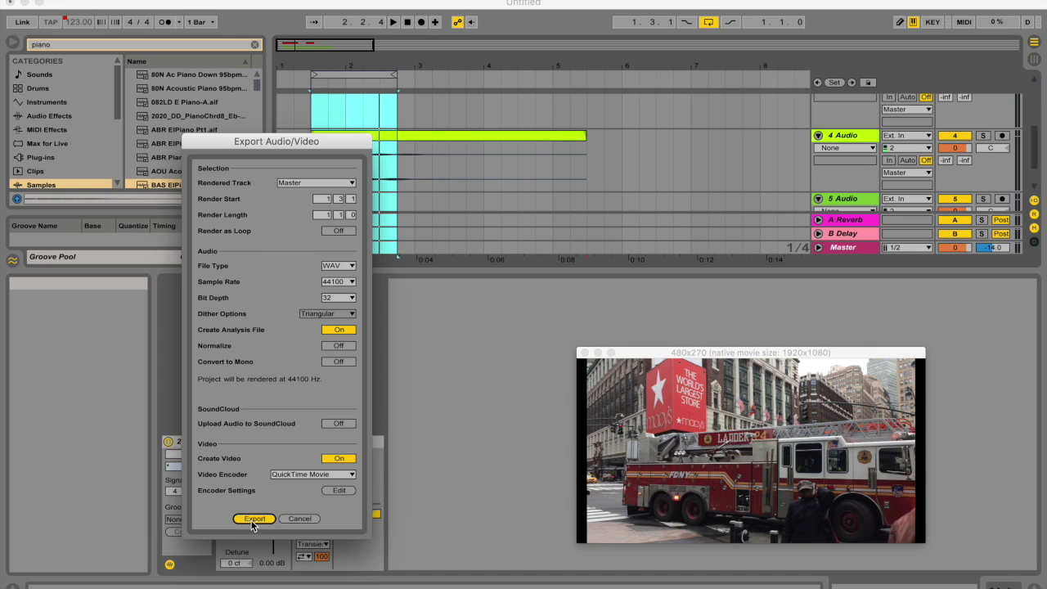
left_click(613, 365)
key("Return")
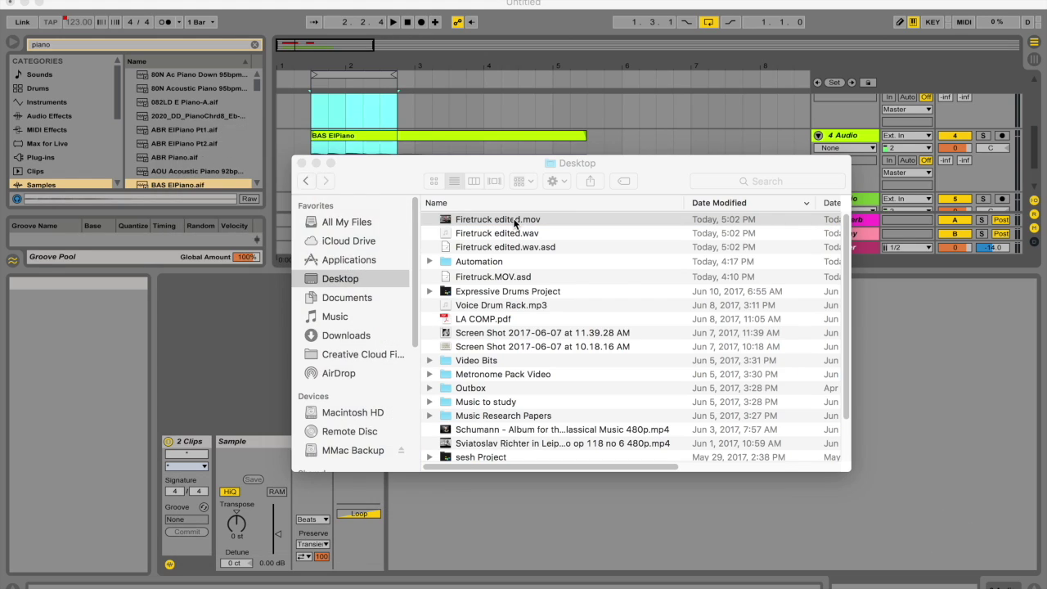
double_click(516, 223)
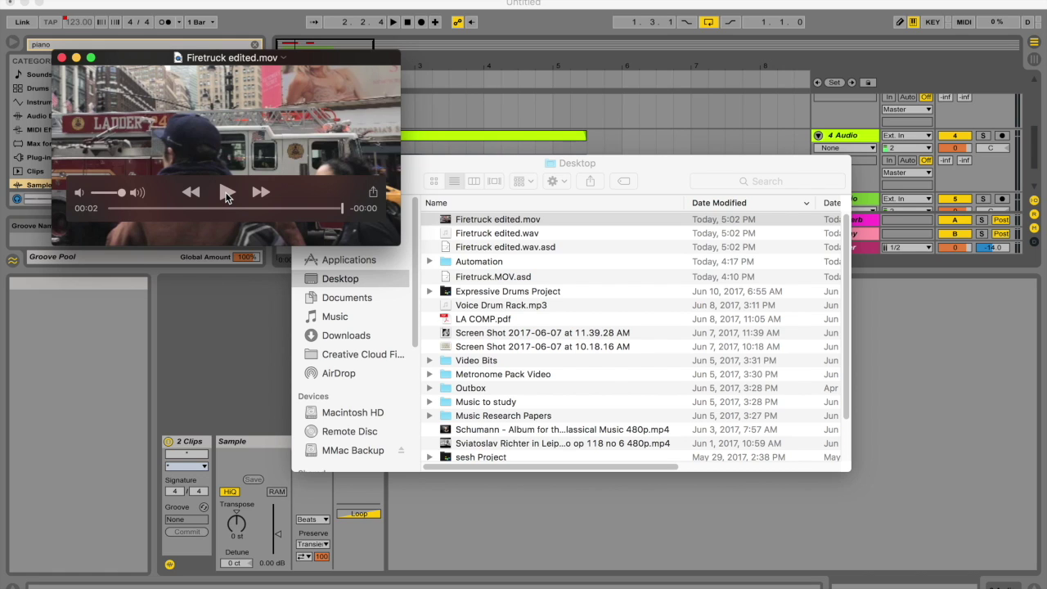
Step: Play Firetruck edited.mov in QuickTime Player
left_click(228, 194)
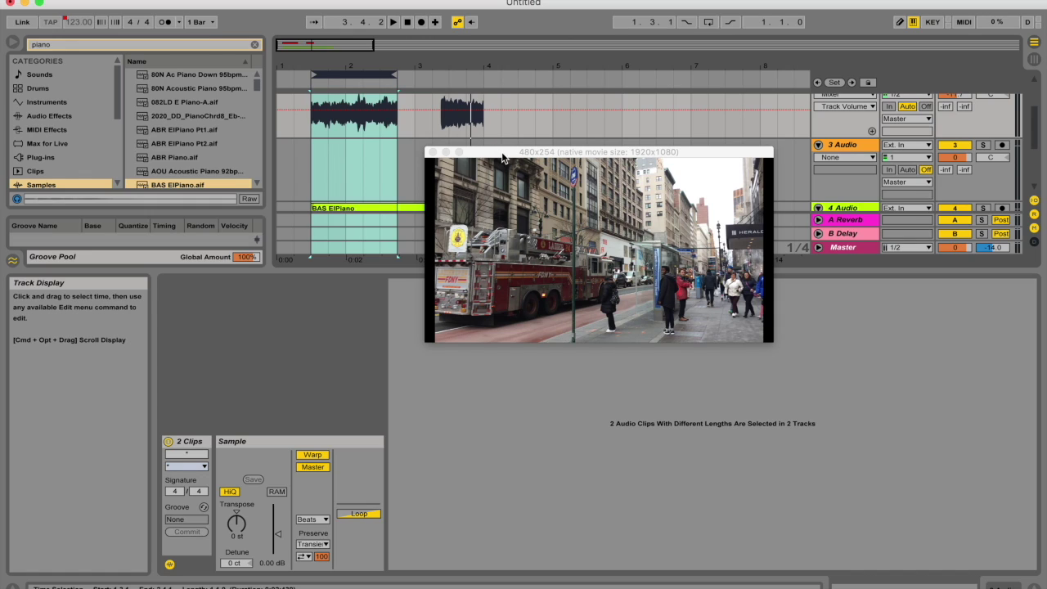
Step: Close the video preview and delete the old clips from the arrangement
left_click(433, 151)
left_click(434, 148, "shift")
key("Delete")
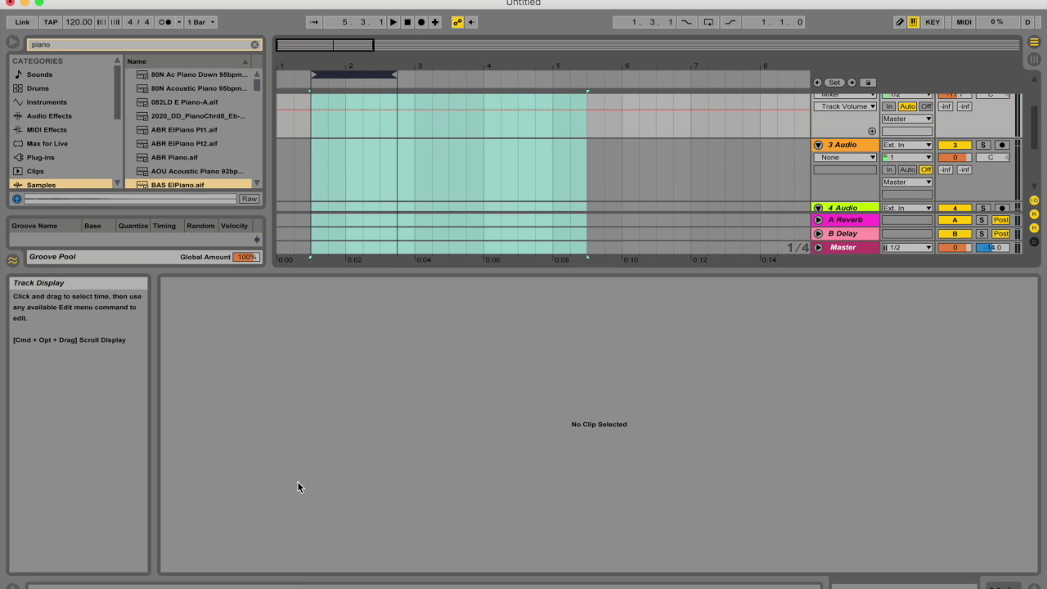
Step: Drop Firetruck edited.mov onto an audio track and move its video preview to the upper left
key("super+Tab")
left_click_drag(575, 387, 287, 121)
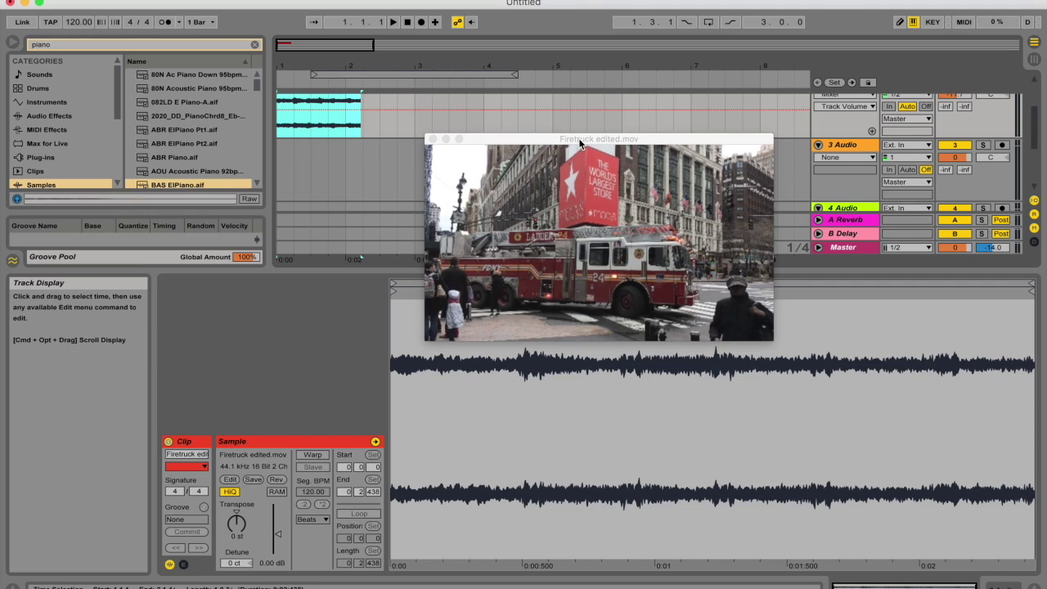
left_click(387, 122)
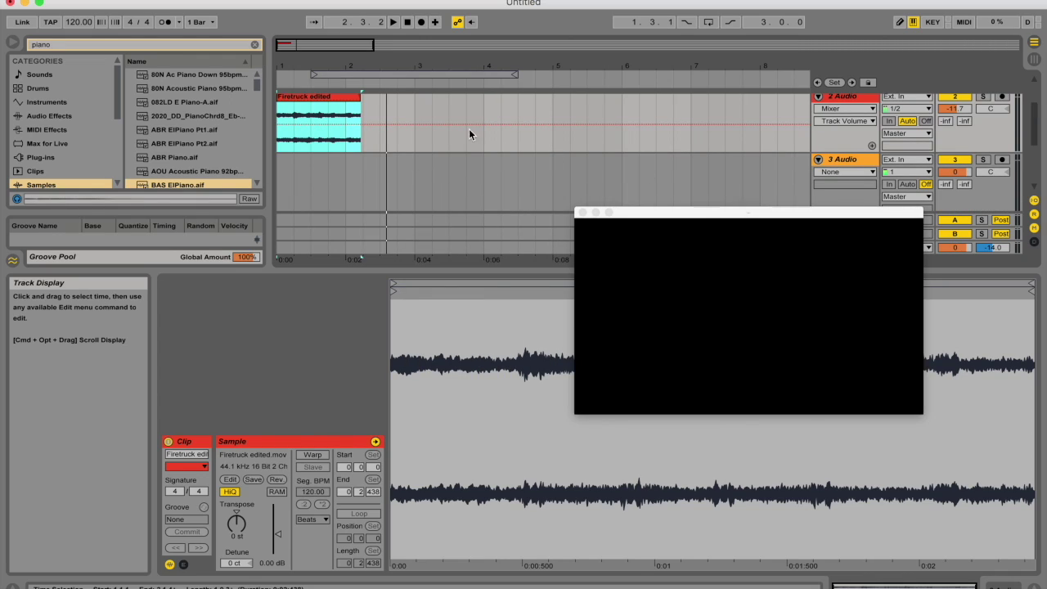
scroll(373, 116, "up", 2)
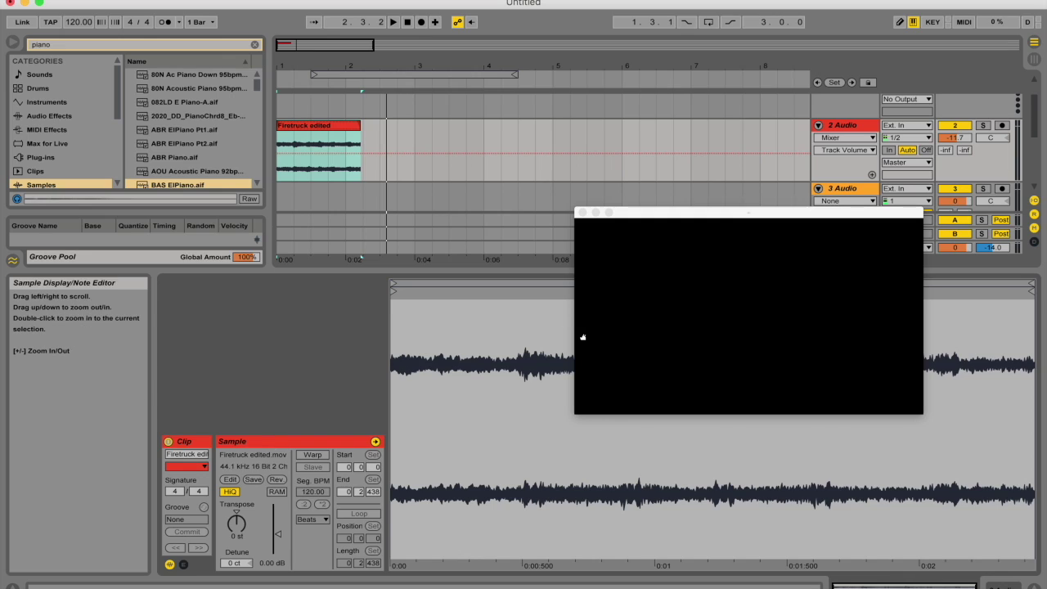
left_click_drag(670, 210, 440, 54)
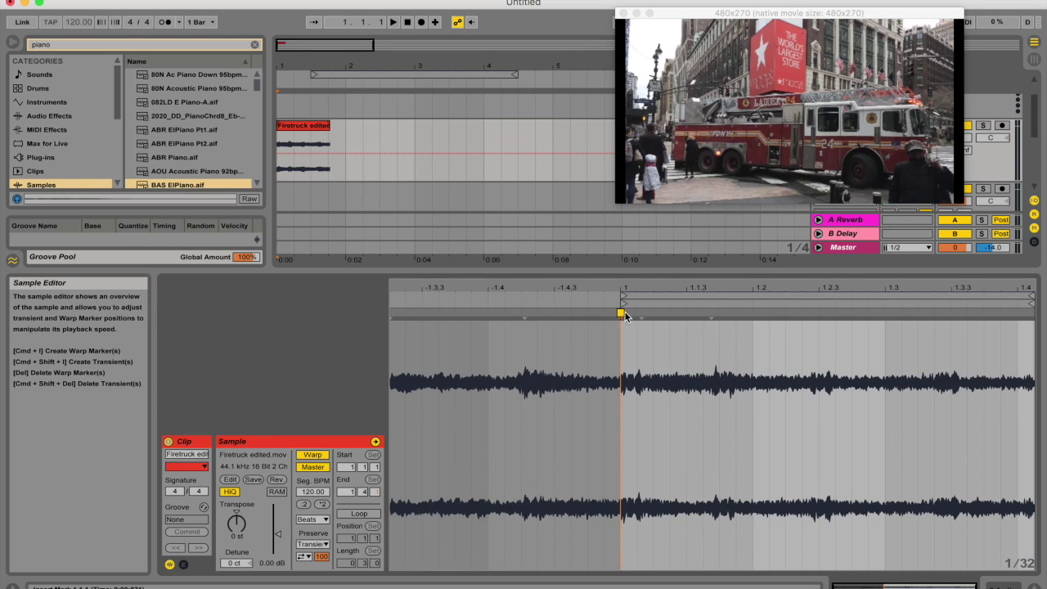
mouse_move(571, 310)
left_mouse_down()
mouse_move(471, 313)
mouse_move(622, 313)
left_mouse_up()
left_click(558, 318)
scroll(278, 173, "down", 2)
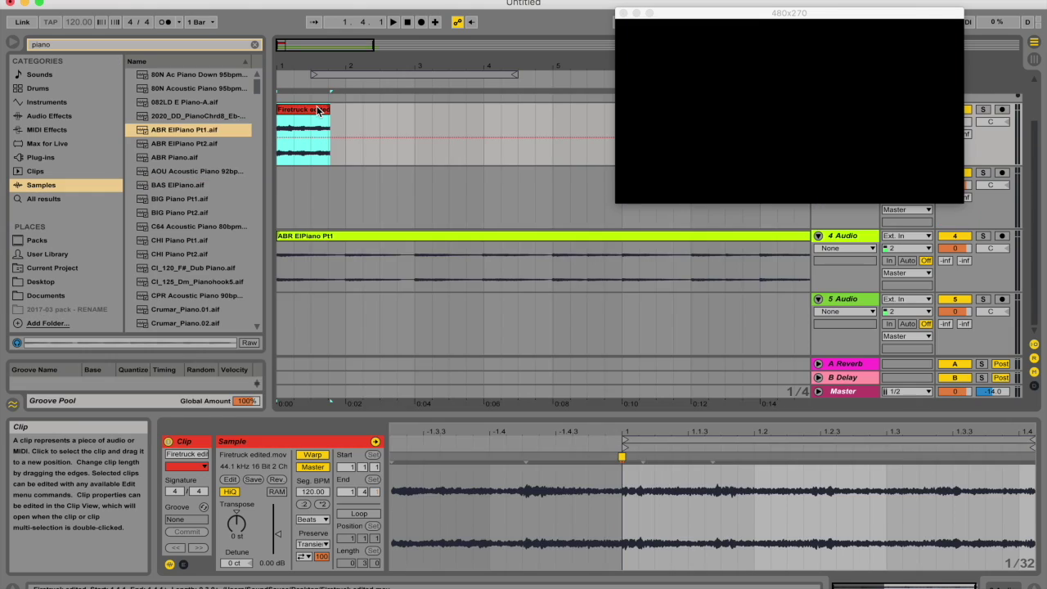
left_click(319, 110, "shift")
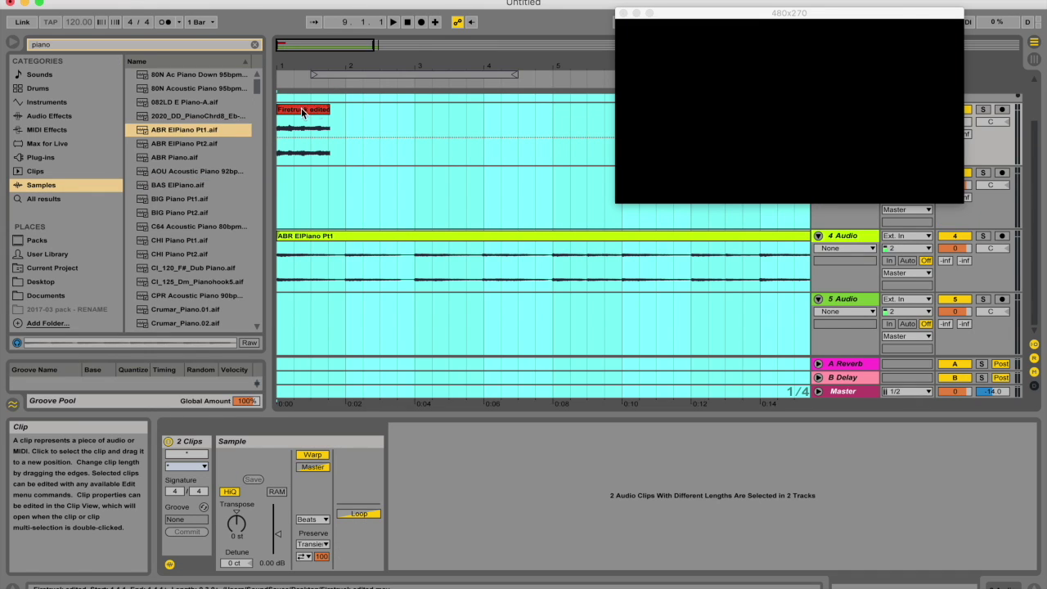
Step: Shift both clips to start at beat 1.3, then extend the Firetruck clip back to bar 1
left_click_drag(301, 108, 326, 109)
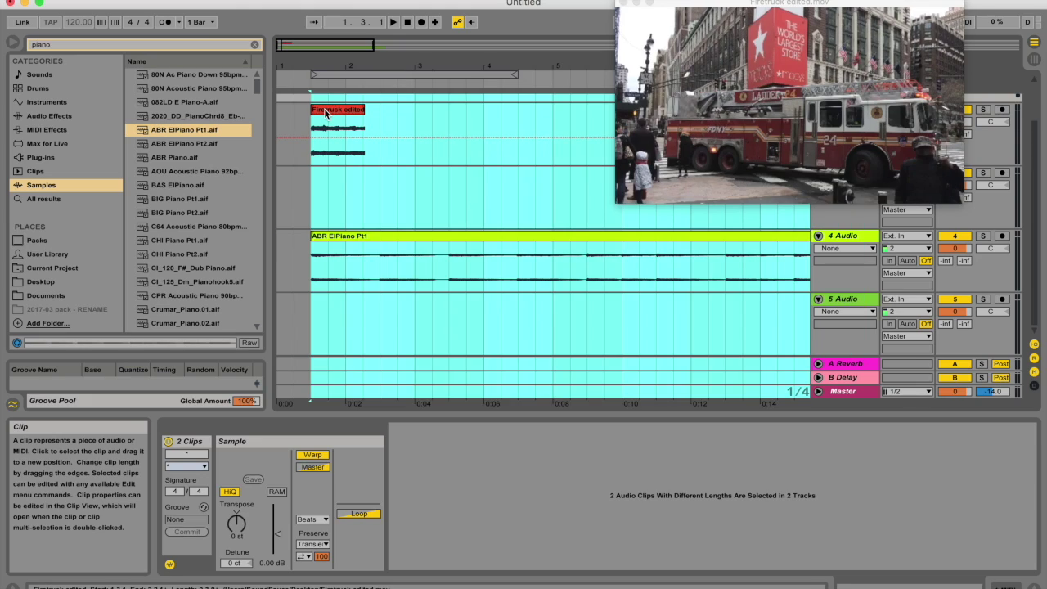
left_click(397, 135)
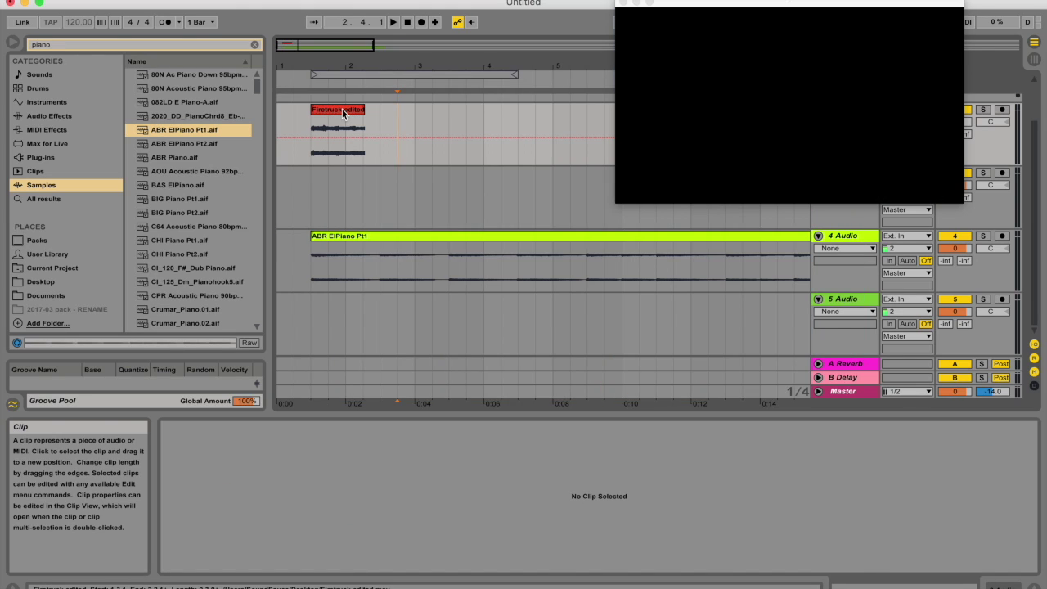
left_click(342, 114)
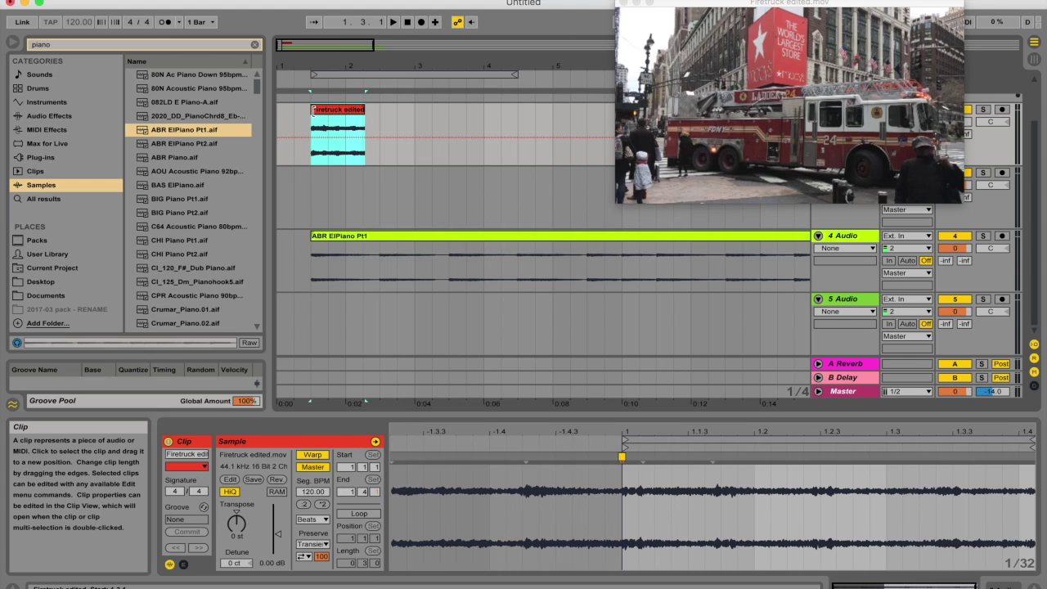
left_click_drag(313, 111, 252, 110)
left_click(86, 0)
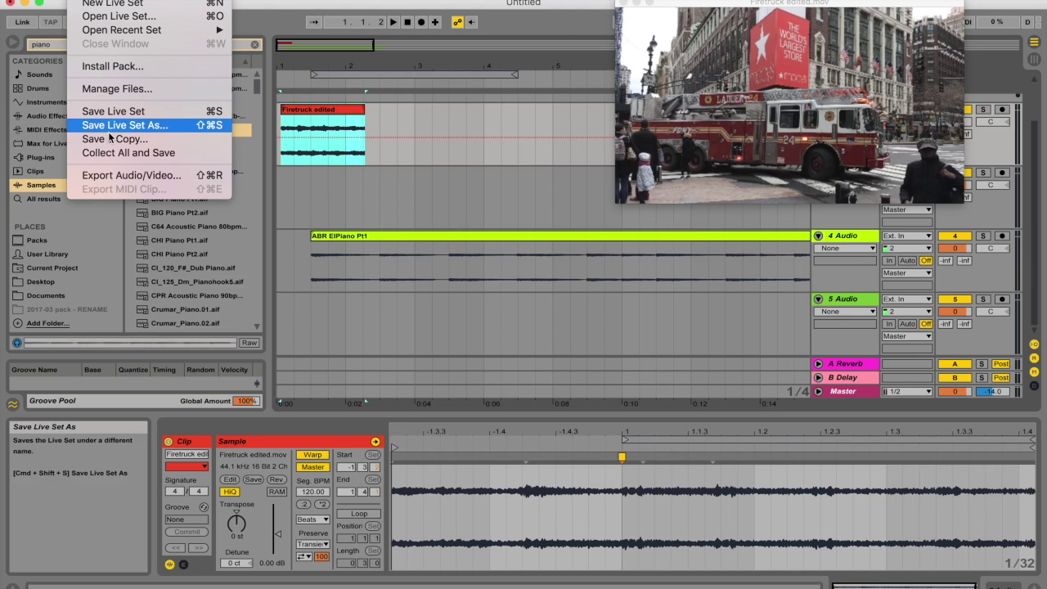
left_click(110, 176)
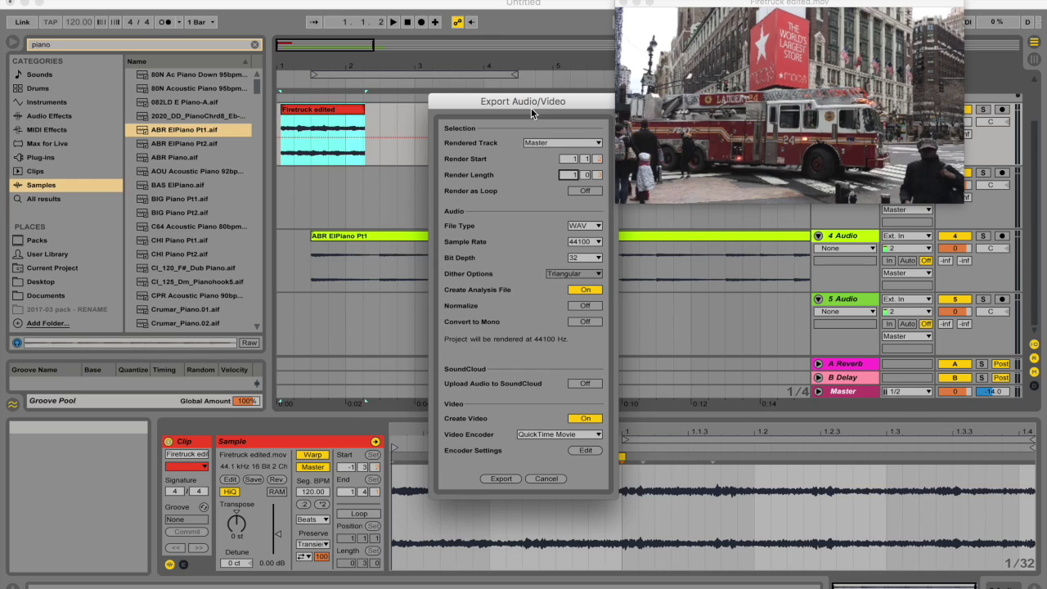
left_click(547, 478)
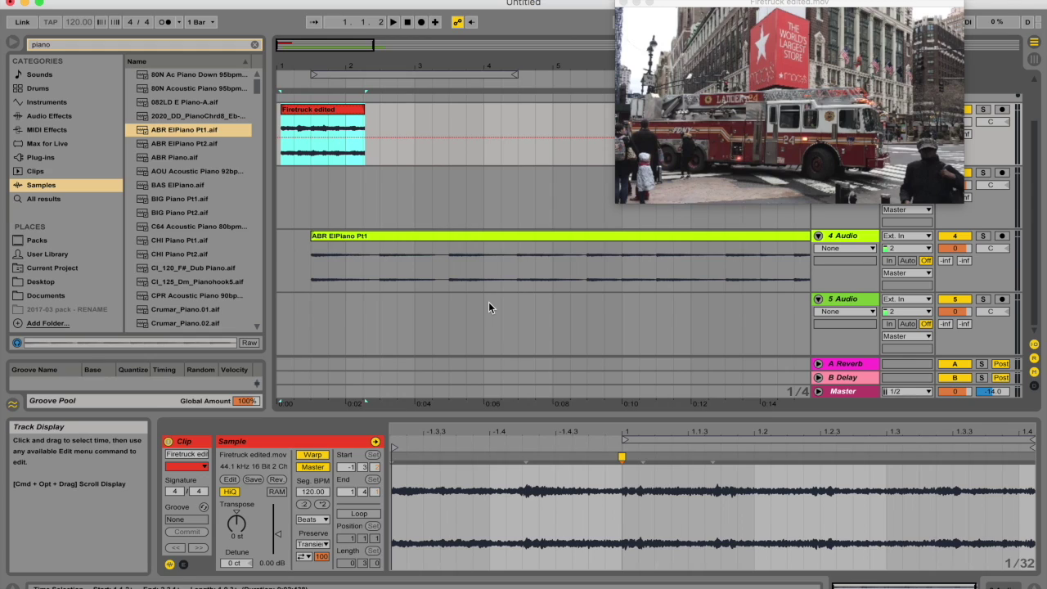
left_click_drag(712, 7, 581, 99)
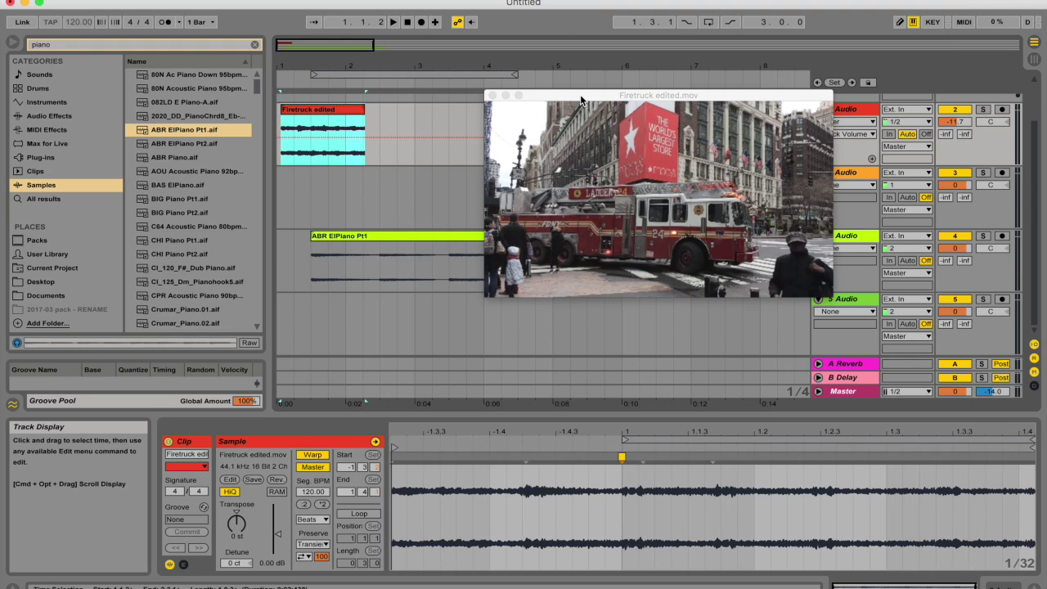